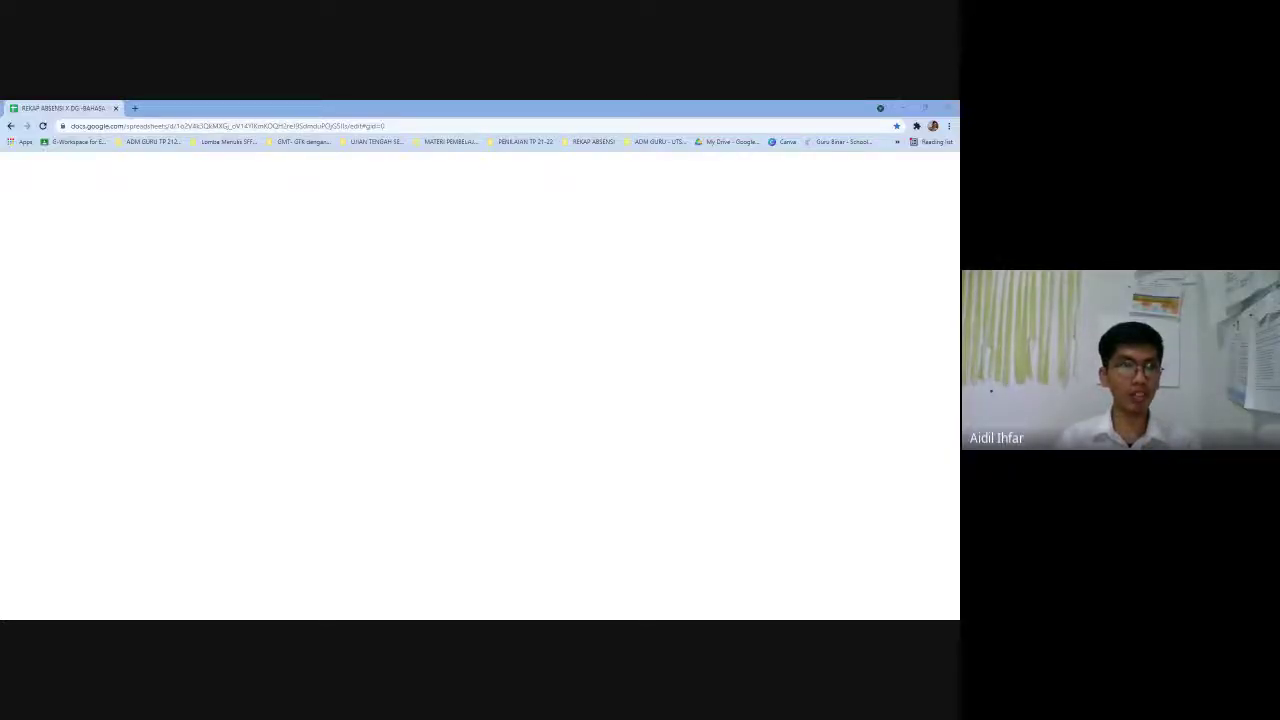
- Reload the attendance recap and enter 1 for student 1 in the P11 column dated 29/9/21
left_click(42, 126)
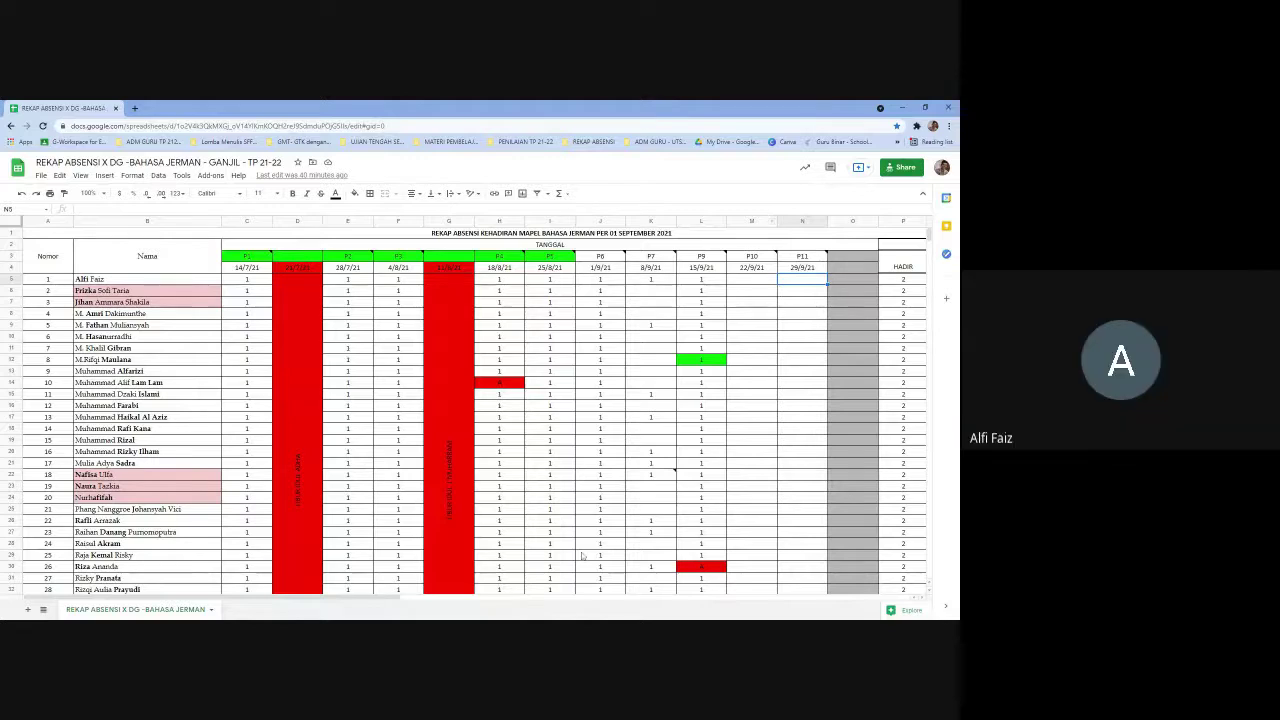
left_click(796, 303)
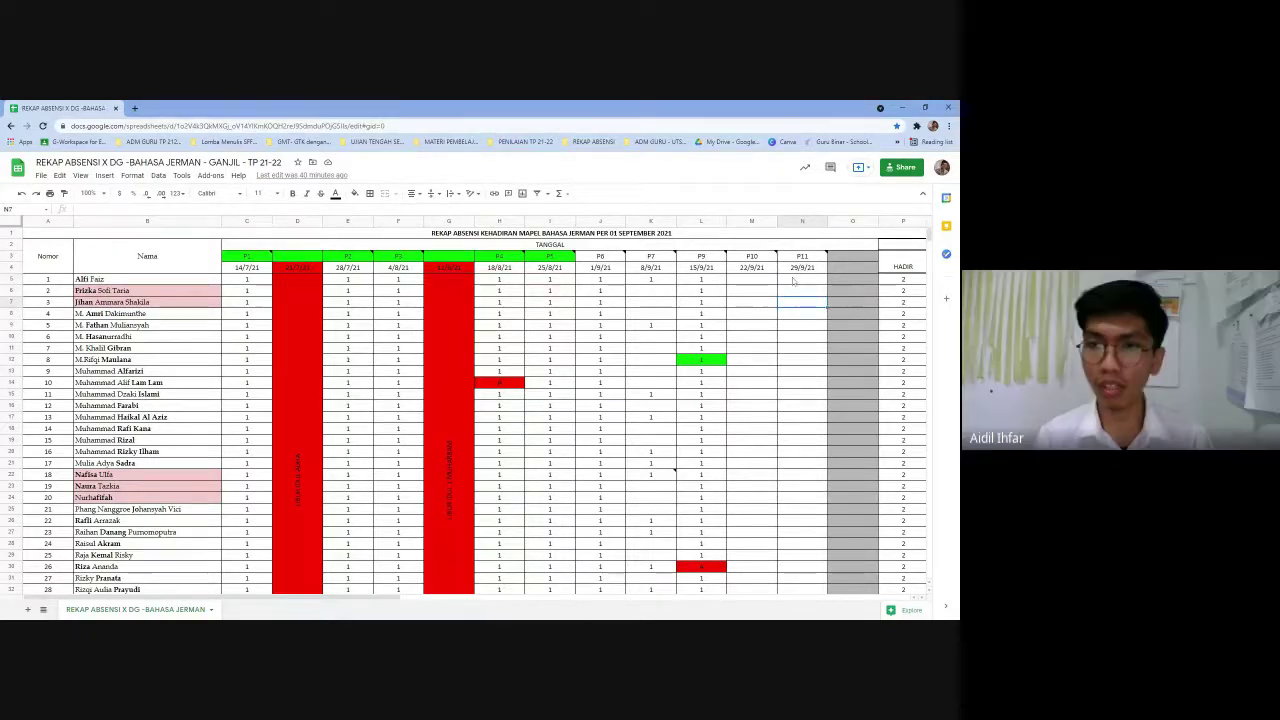
left_click(793, 283)
type("1")
key("Down")
key("Down")
key("Down")
key("Down")
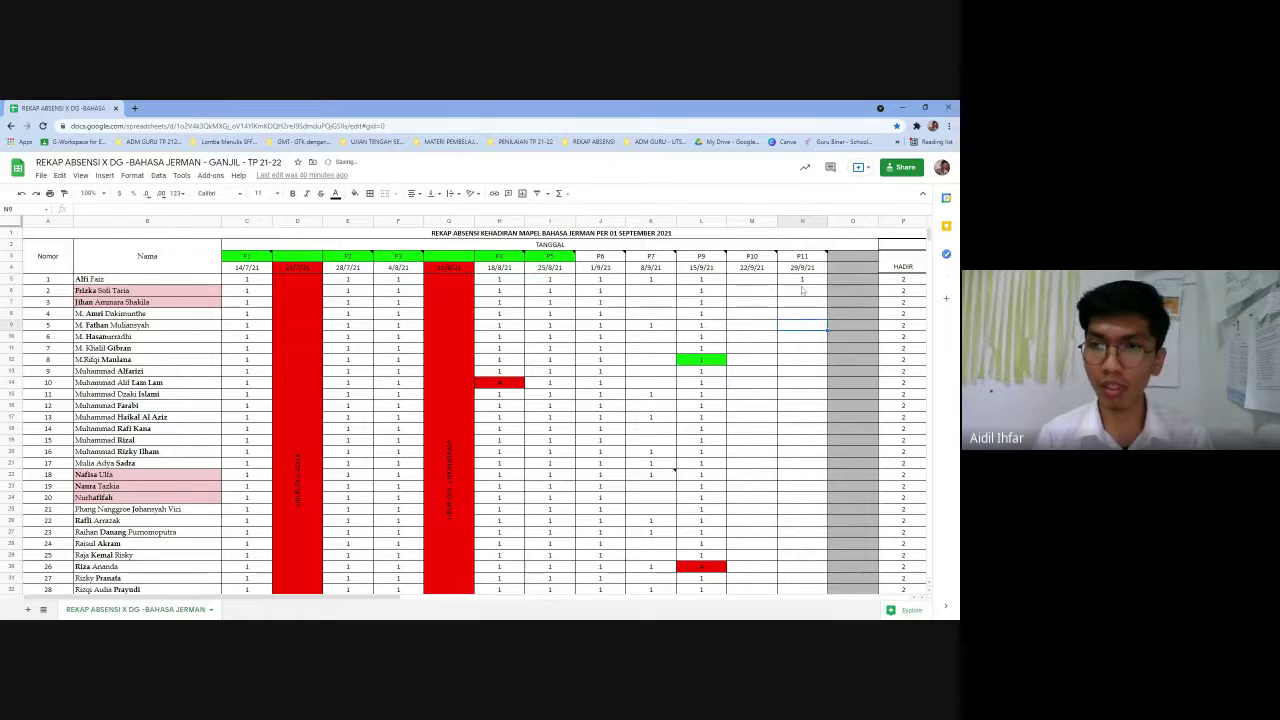
left_click(802, 290)
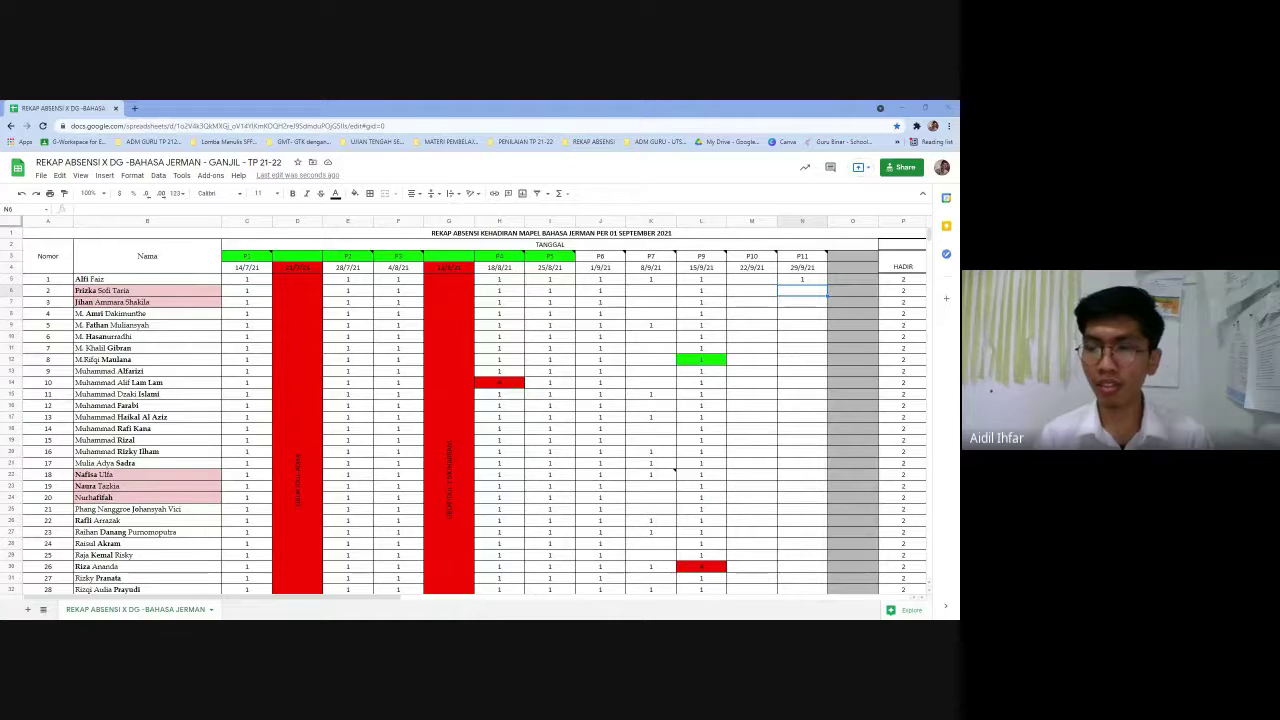
mouse_move(534, 257)
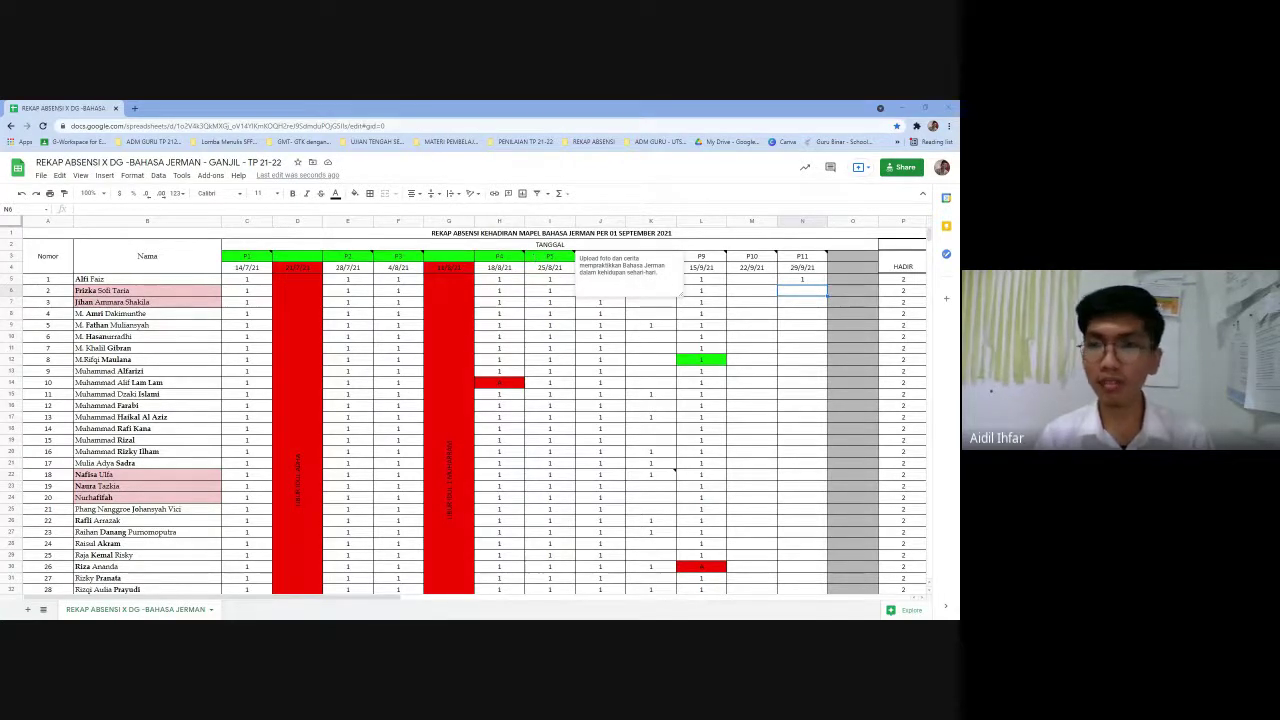
left_click(805, 320)
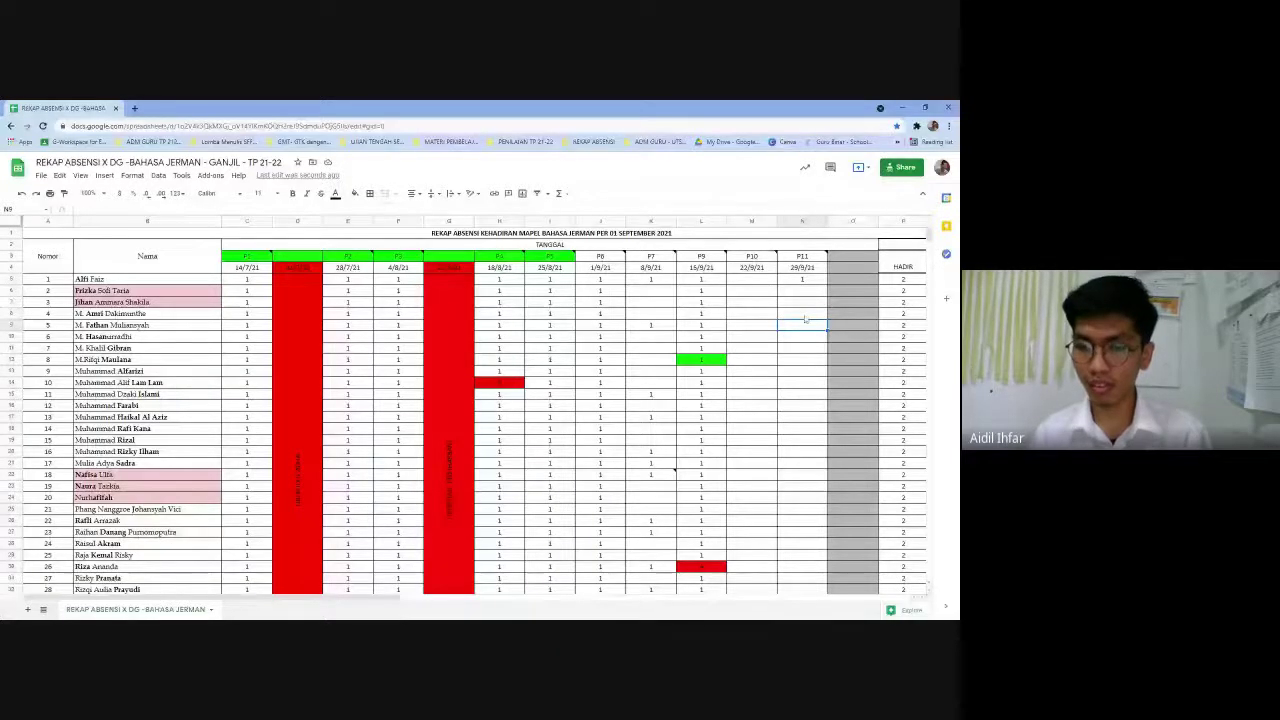
type("1")
key("BackSpace")
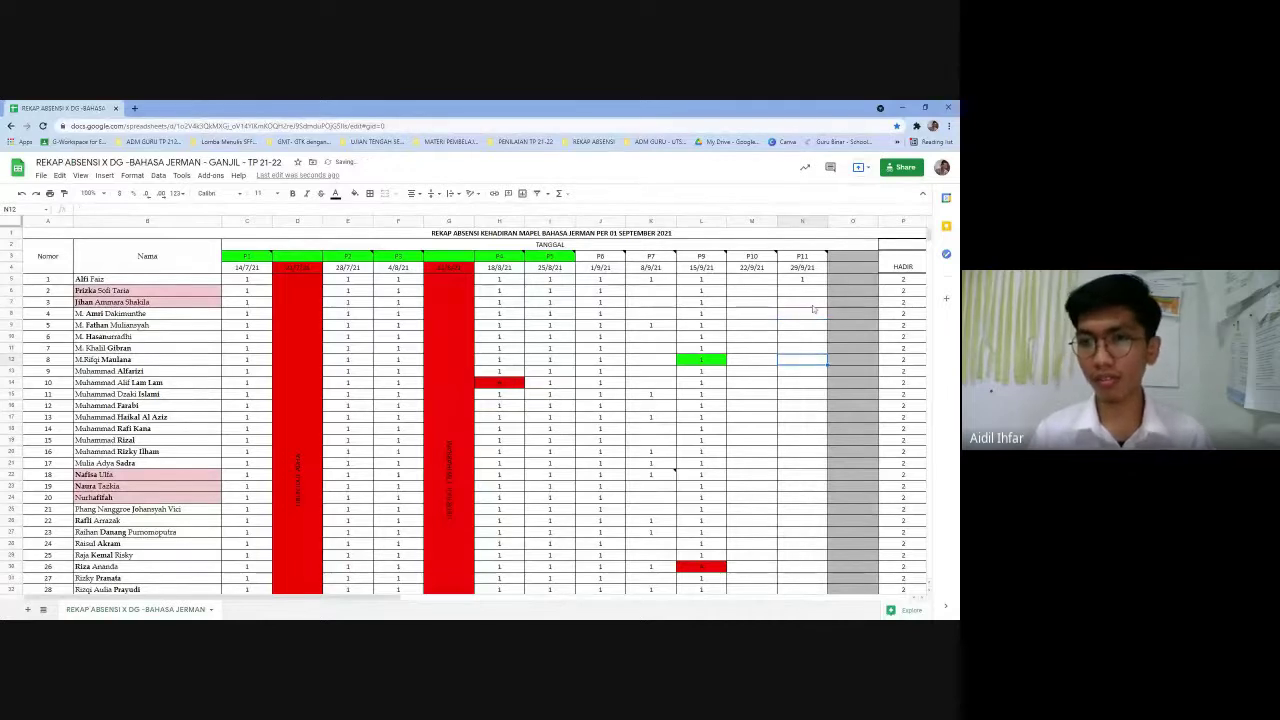
- In the 29/9/21 column, enter A for student 2 and 1 for student 3
left_click(812, 292)
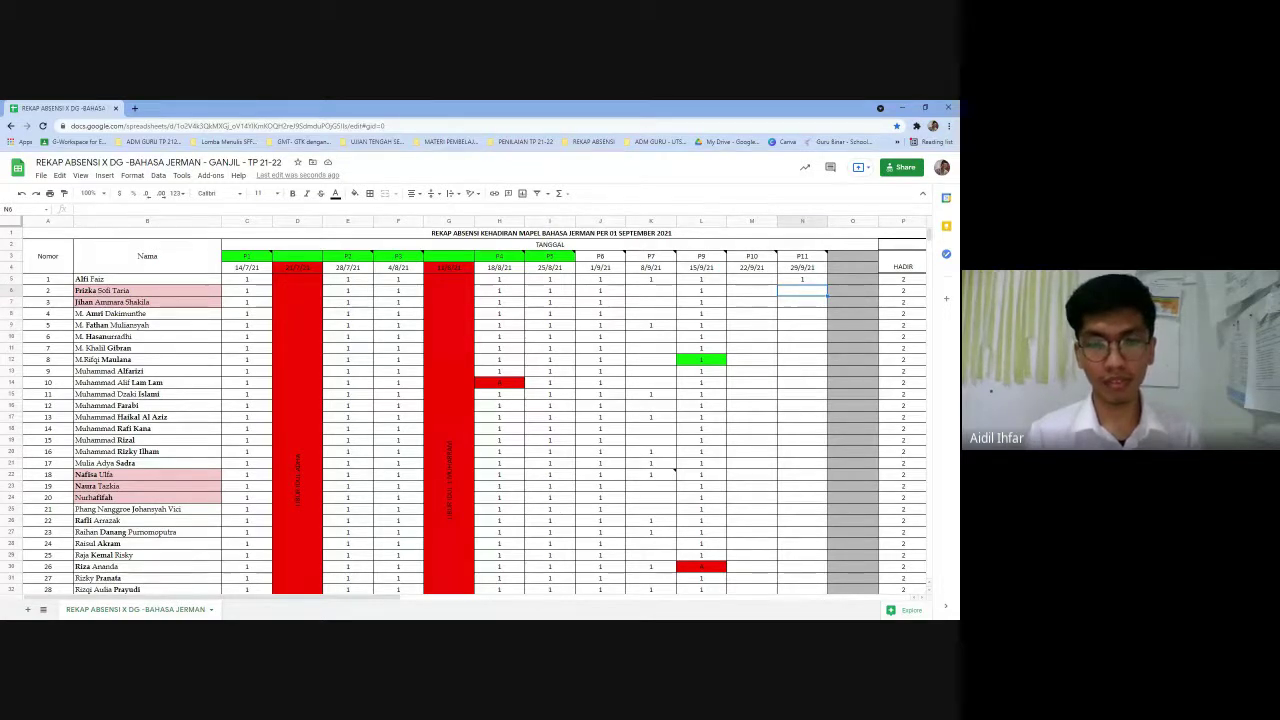
type("A")
key("Return")
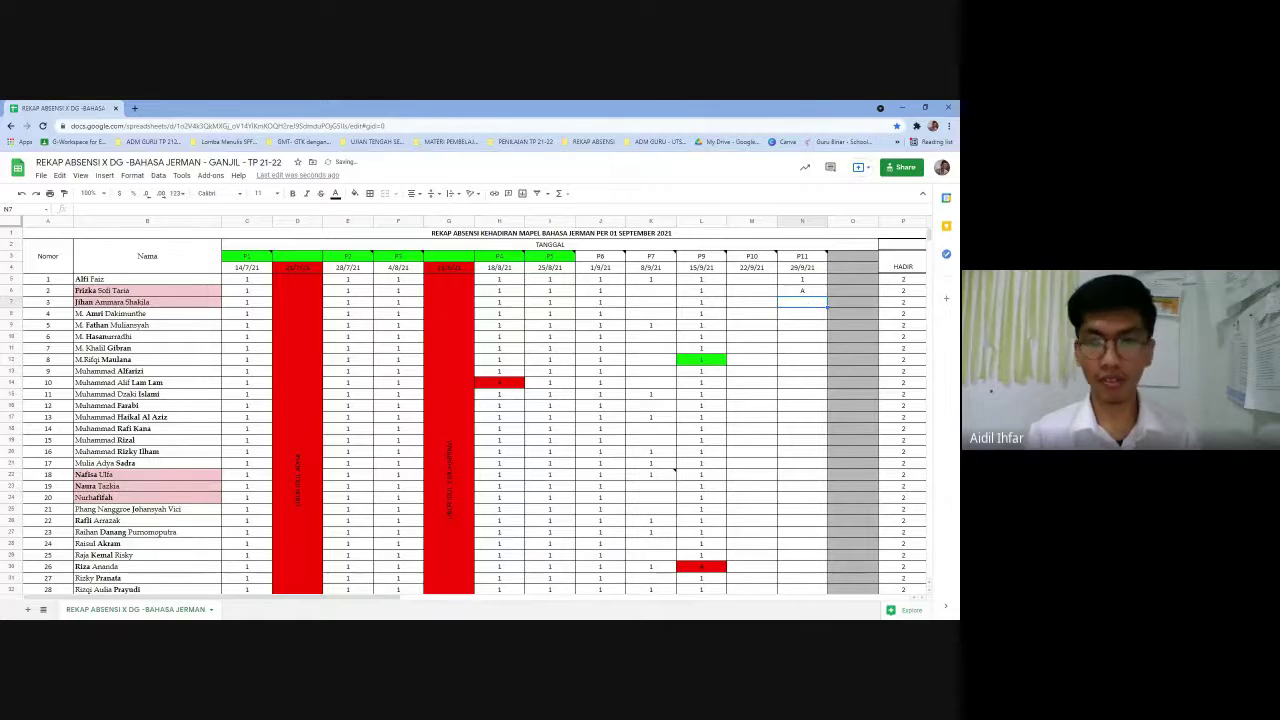
type("1")
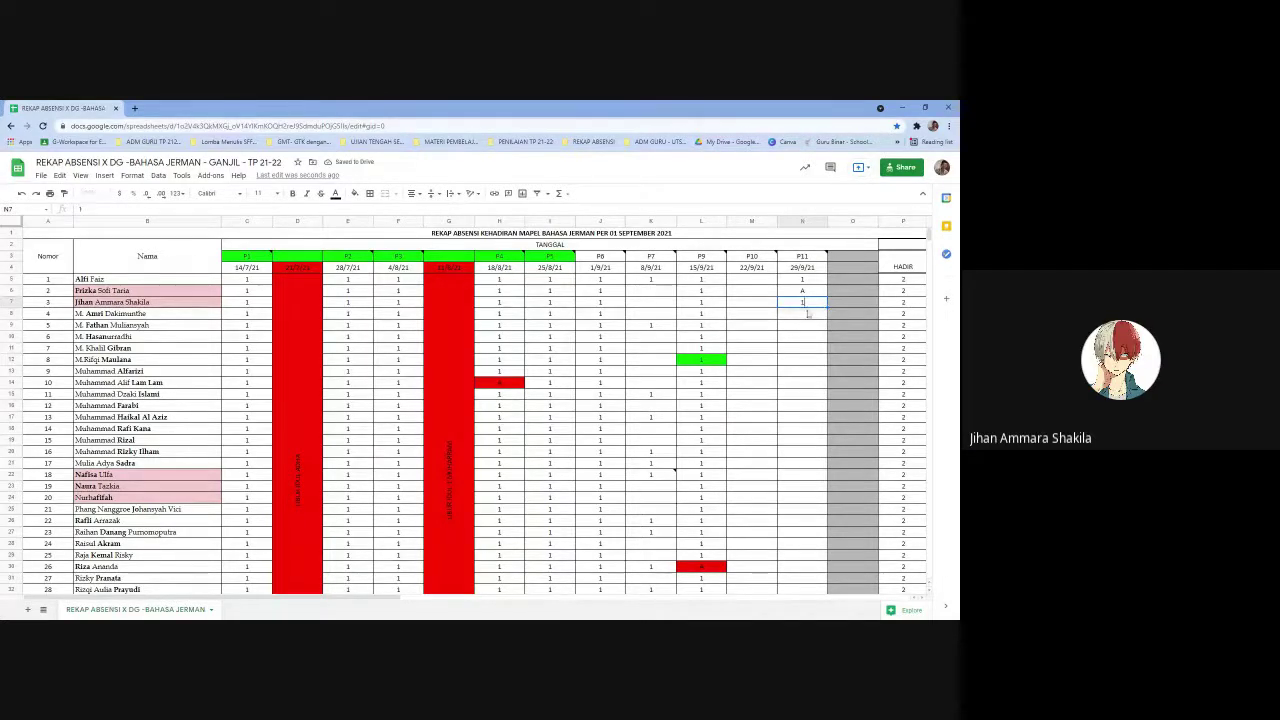
key("Return")
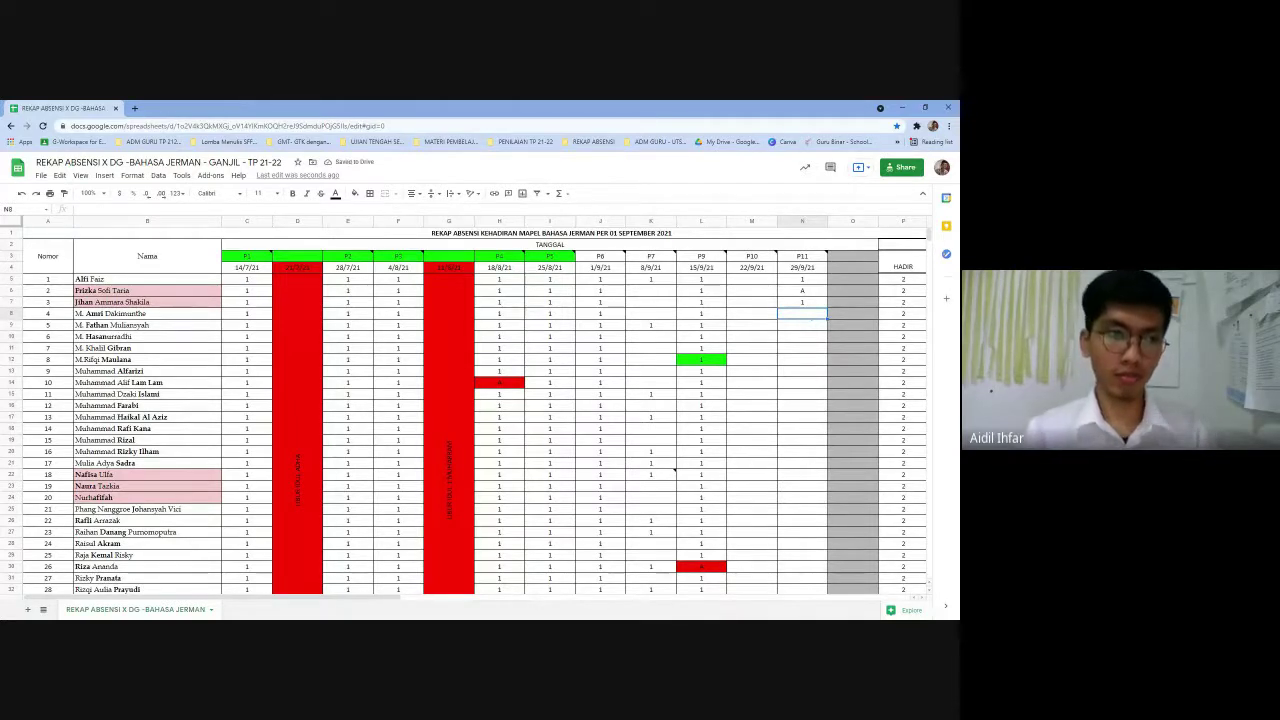
- In the 29/9/21 column, enter 1 for students 4 and 5 and A for student 6
type("1")
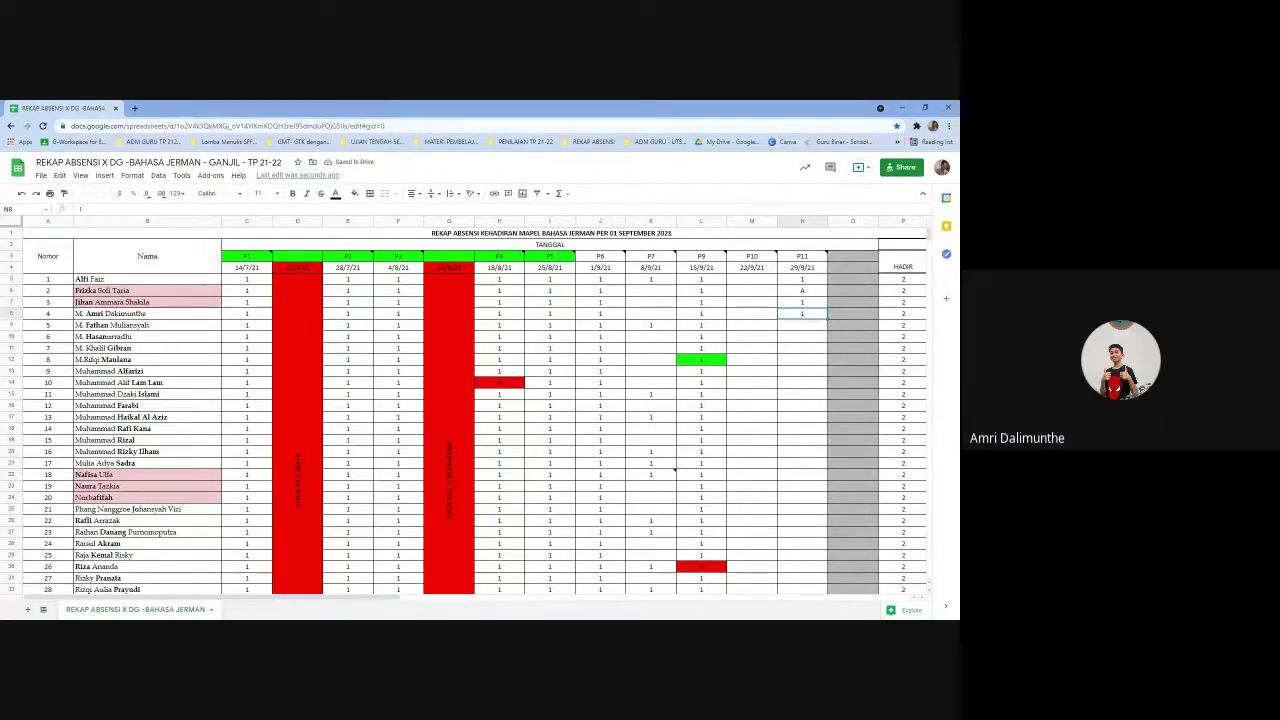
key("Return")
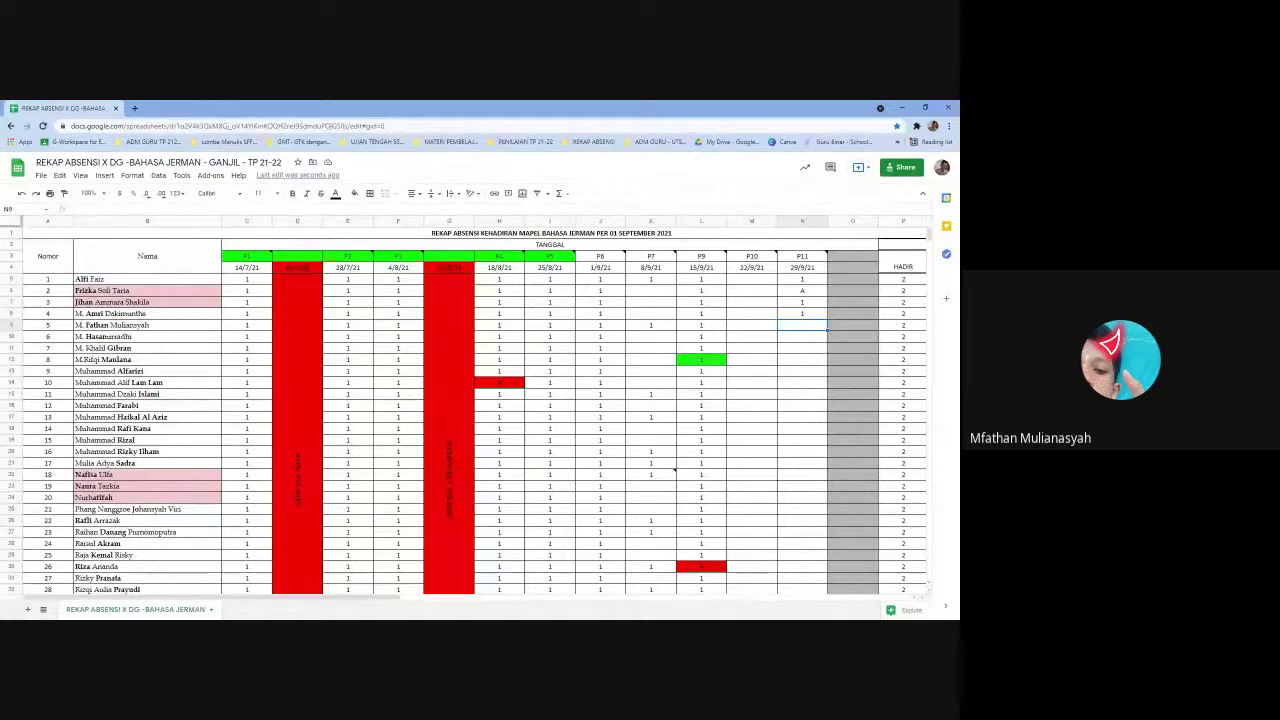
type("1")
key("Return")
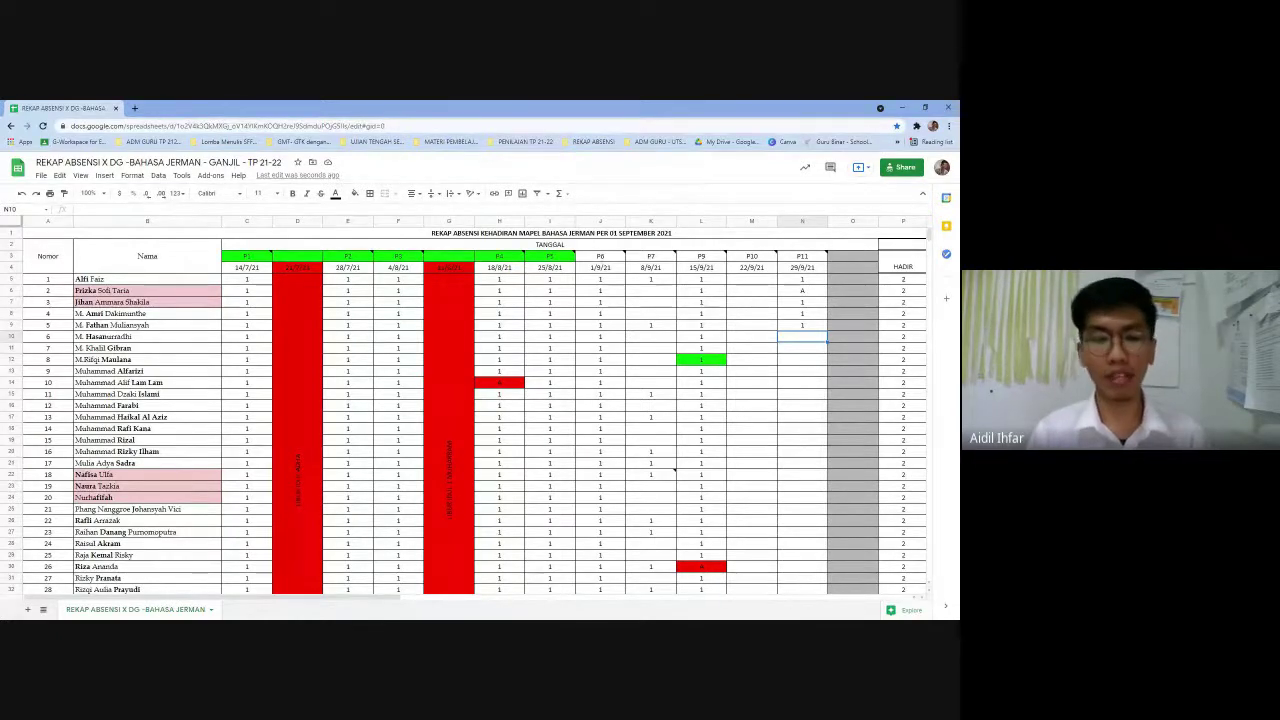
type("A")
key("Return")
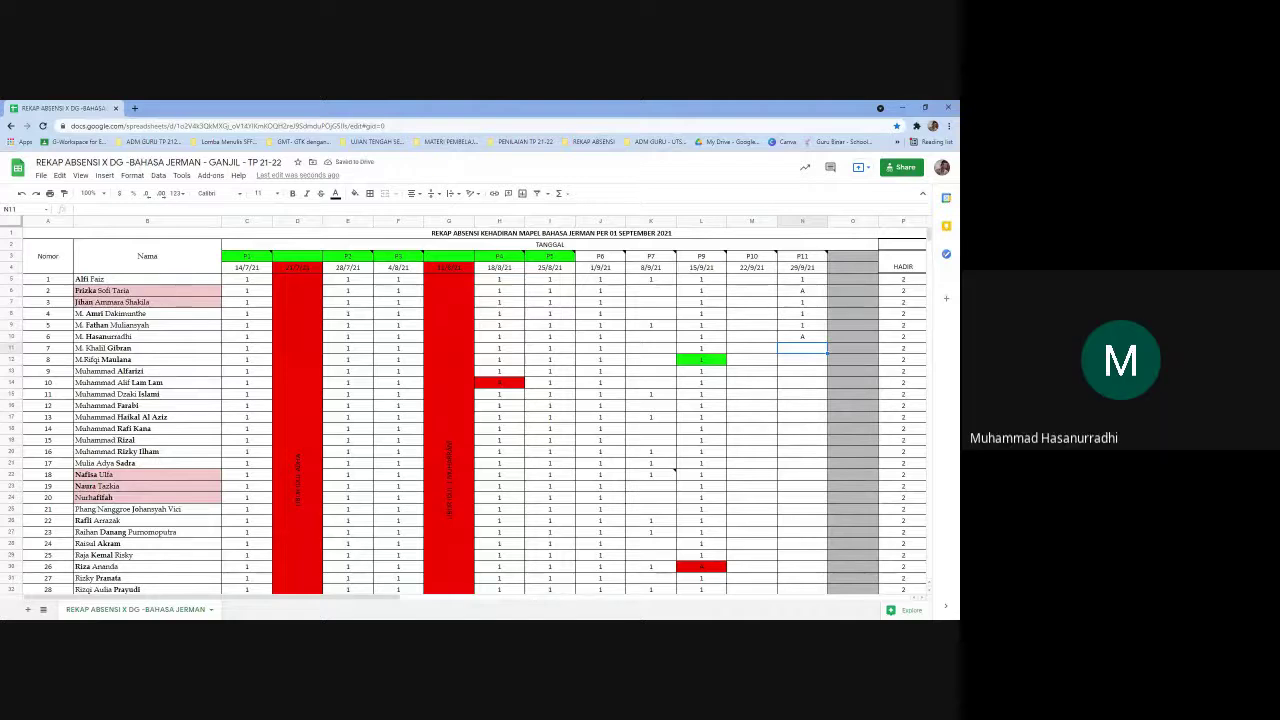
- Enter 1 for students 7, 8 and 9 in the 29/9/21 column
scroll(767, 300, "down", 2)
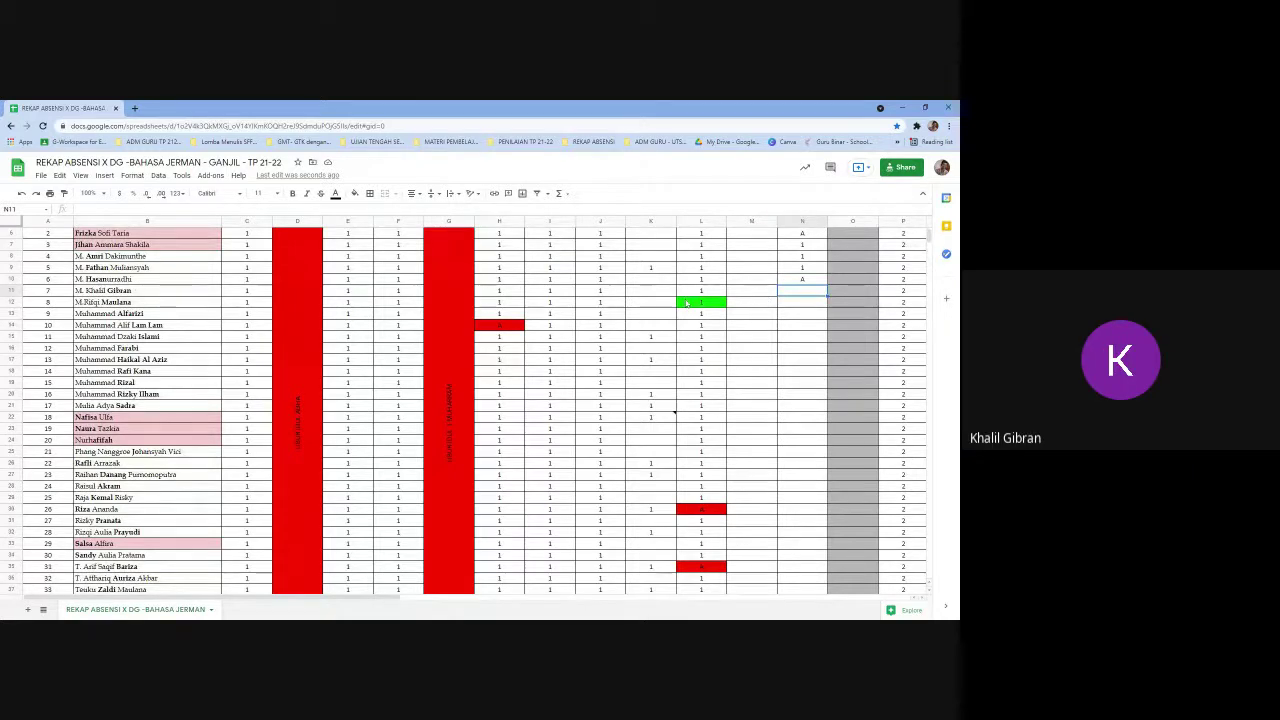
type("1")
key("Return")
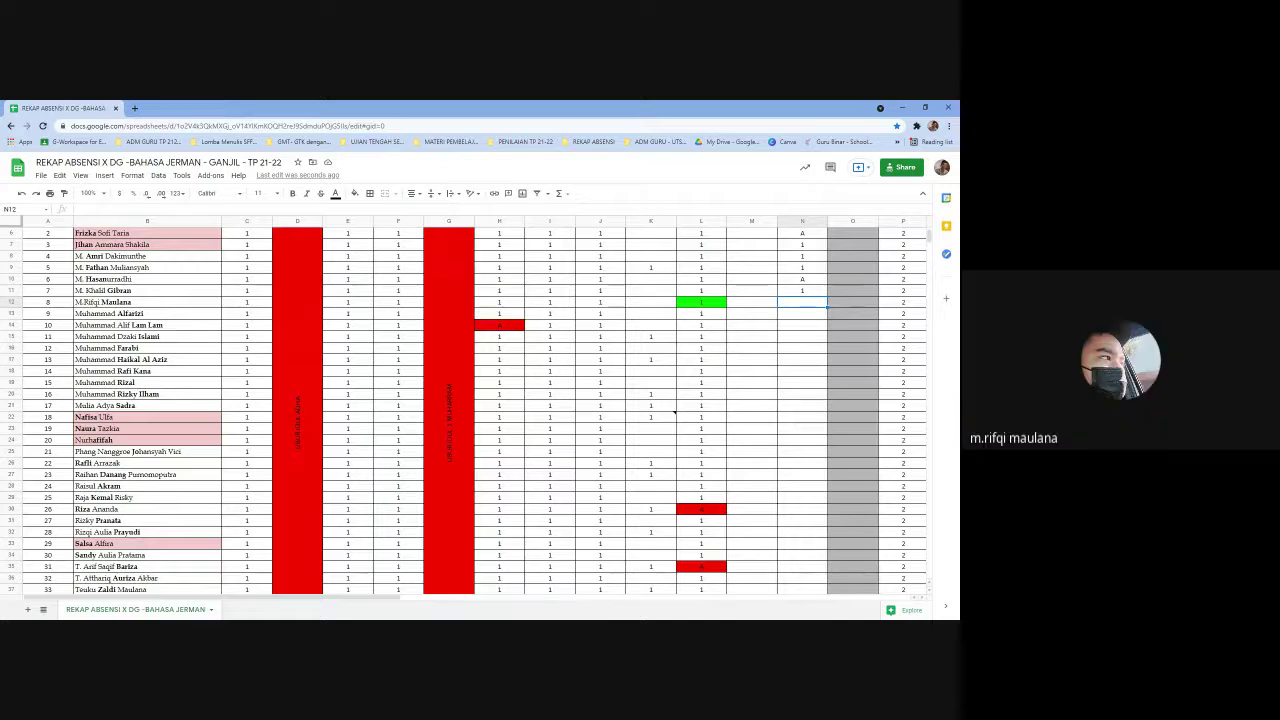
type("1")
key("Return")
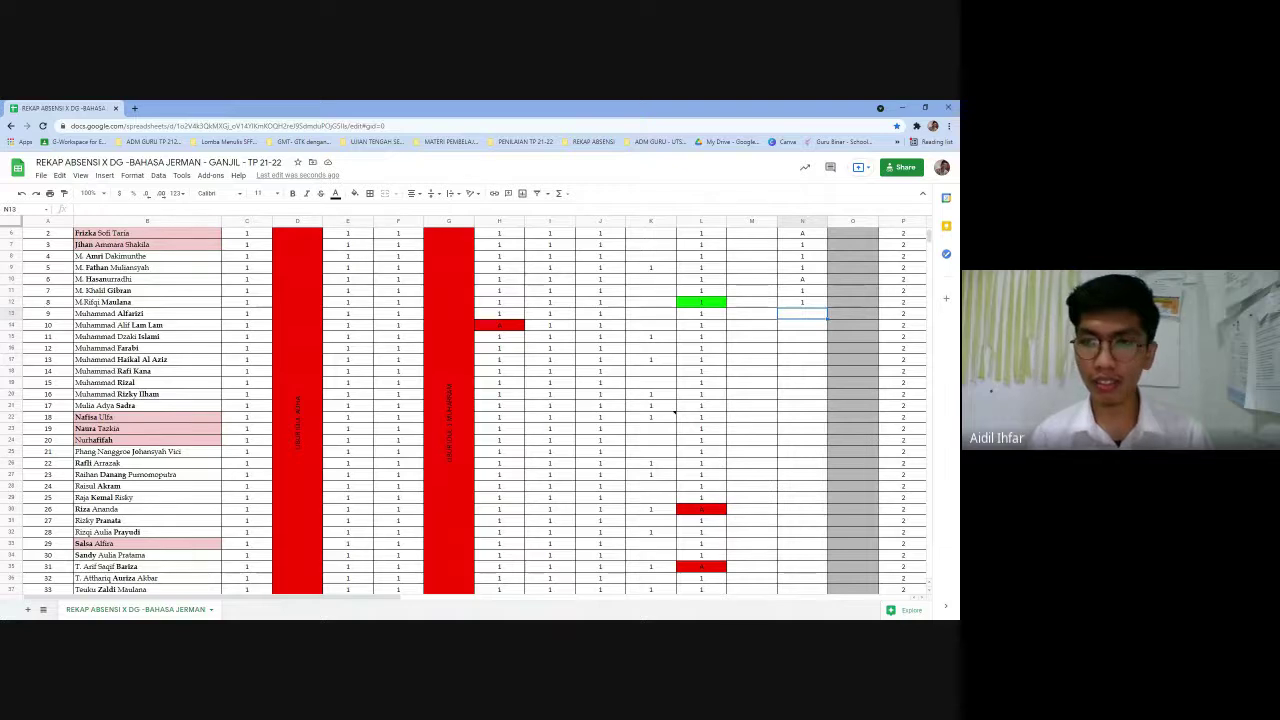
type("1")
key("Return")
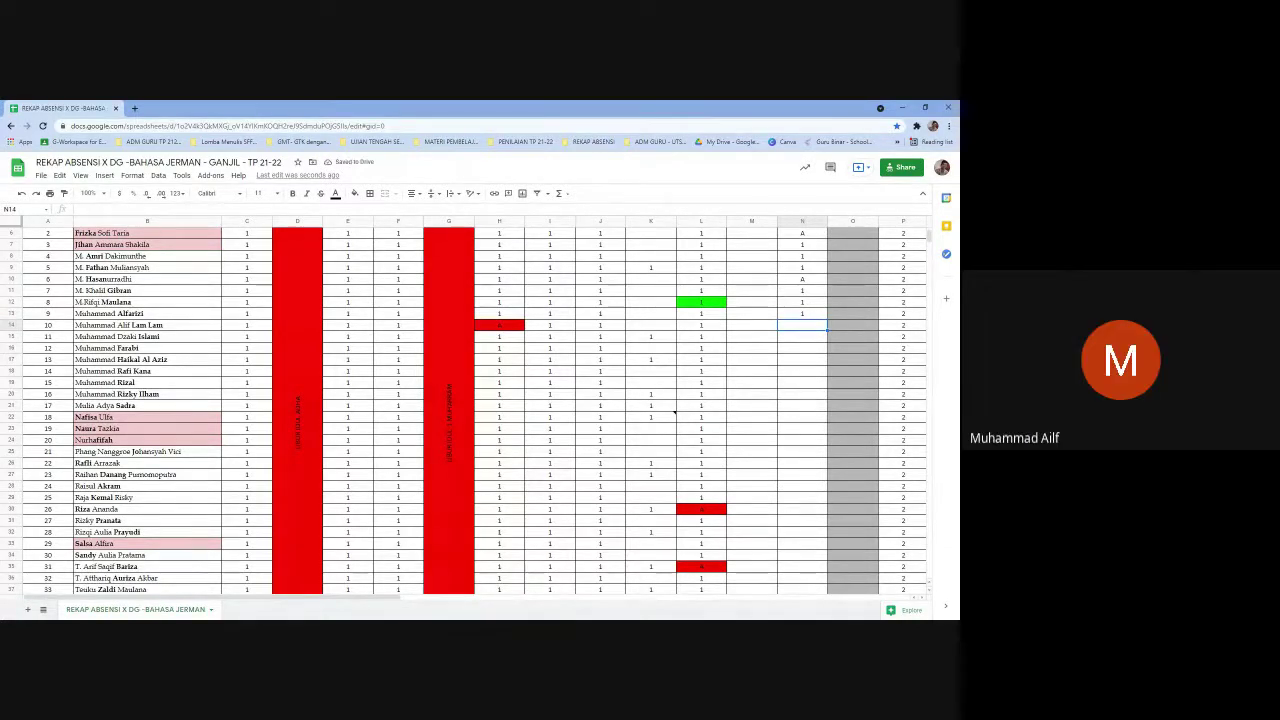
- Enter 1 for students 10, 11 and 12 in the 29/9/21 column
type("1")
key("Return")
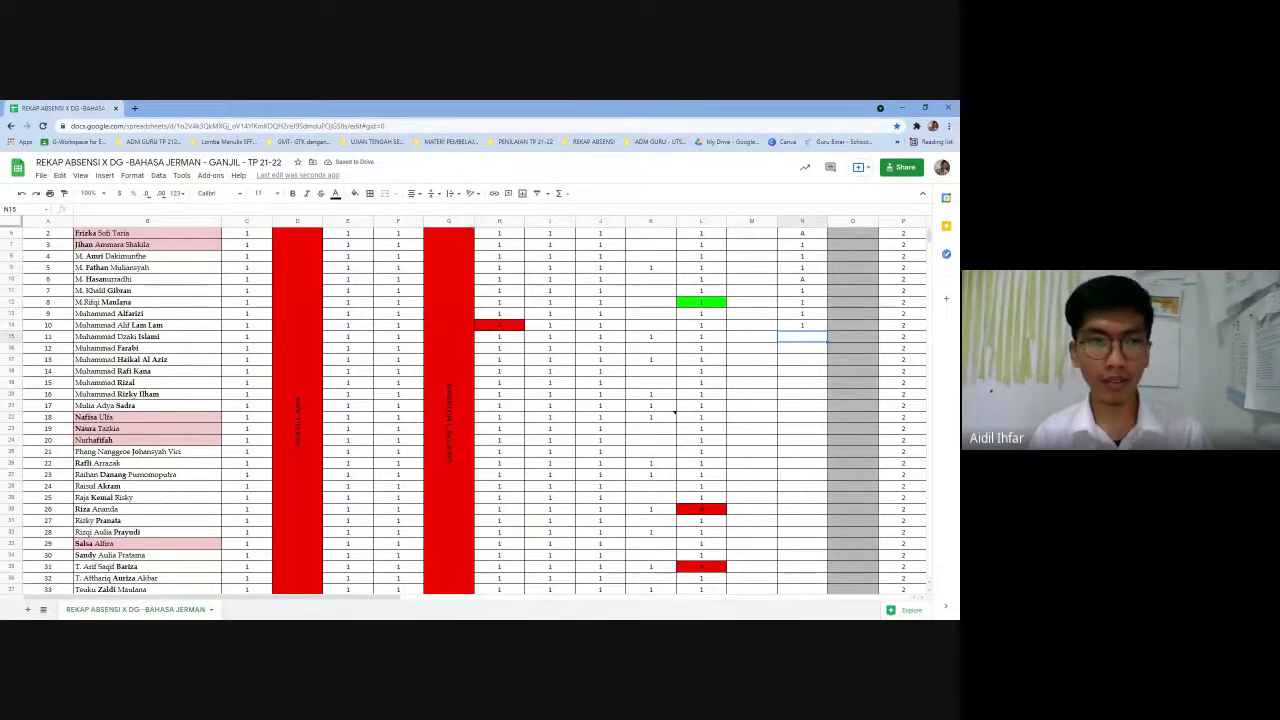
type("1")
key("Return")
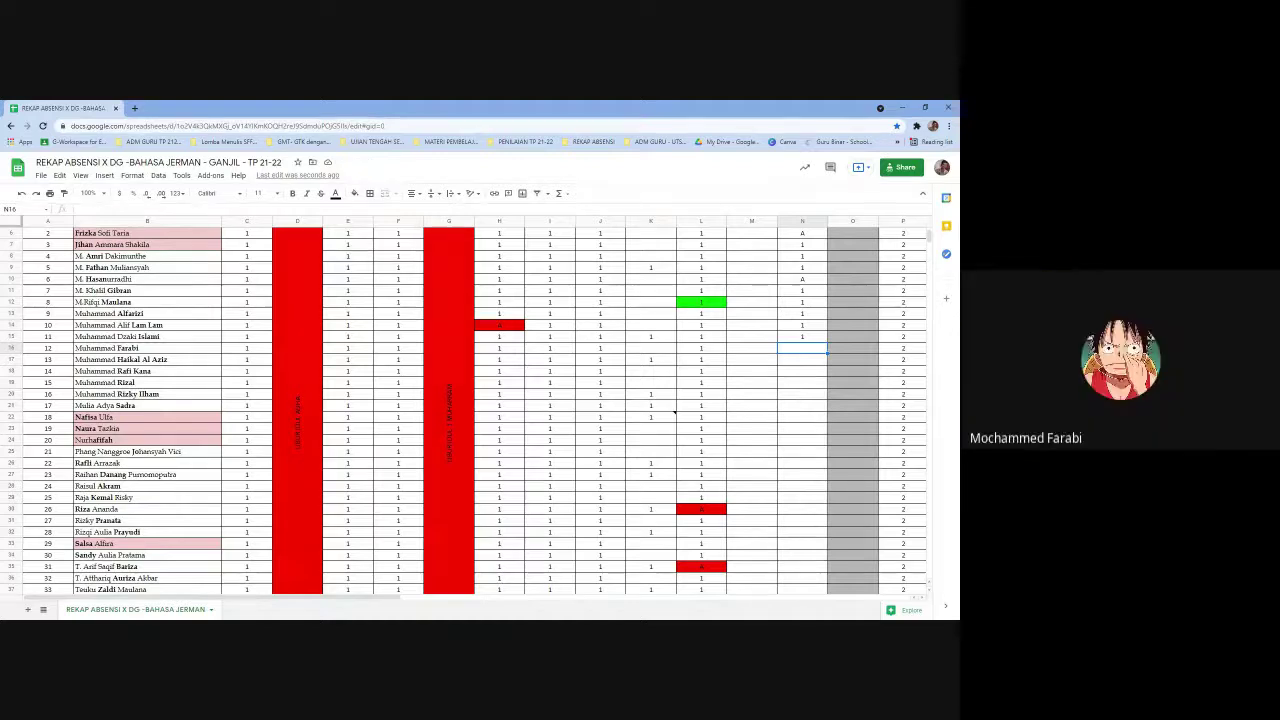
type("1")
key("Return")
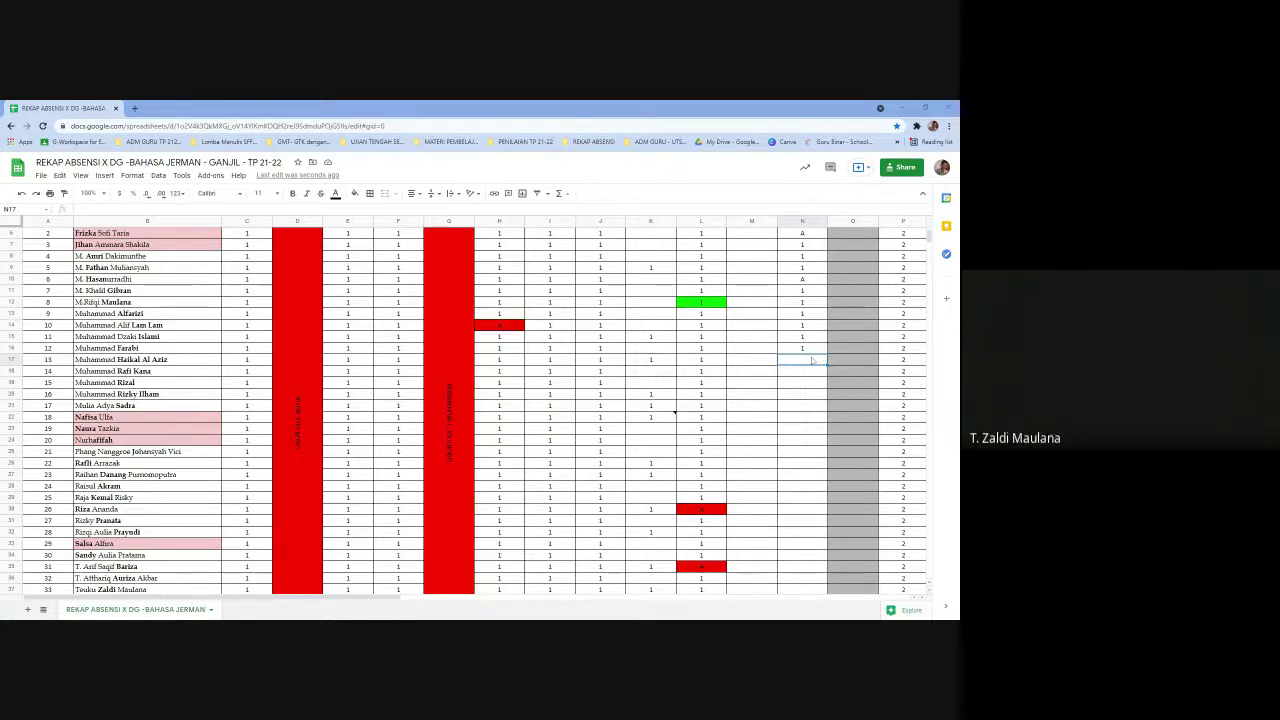
- Enter 1 for students 13, 14 and 15 in the 29/9/21 column
type("1")
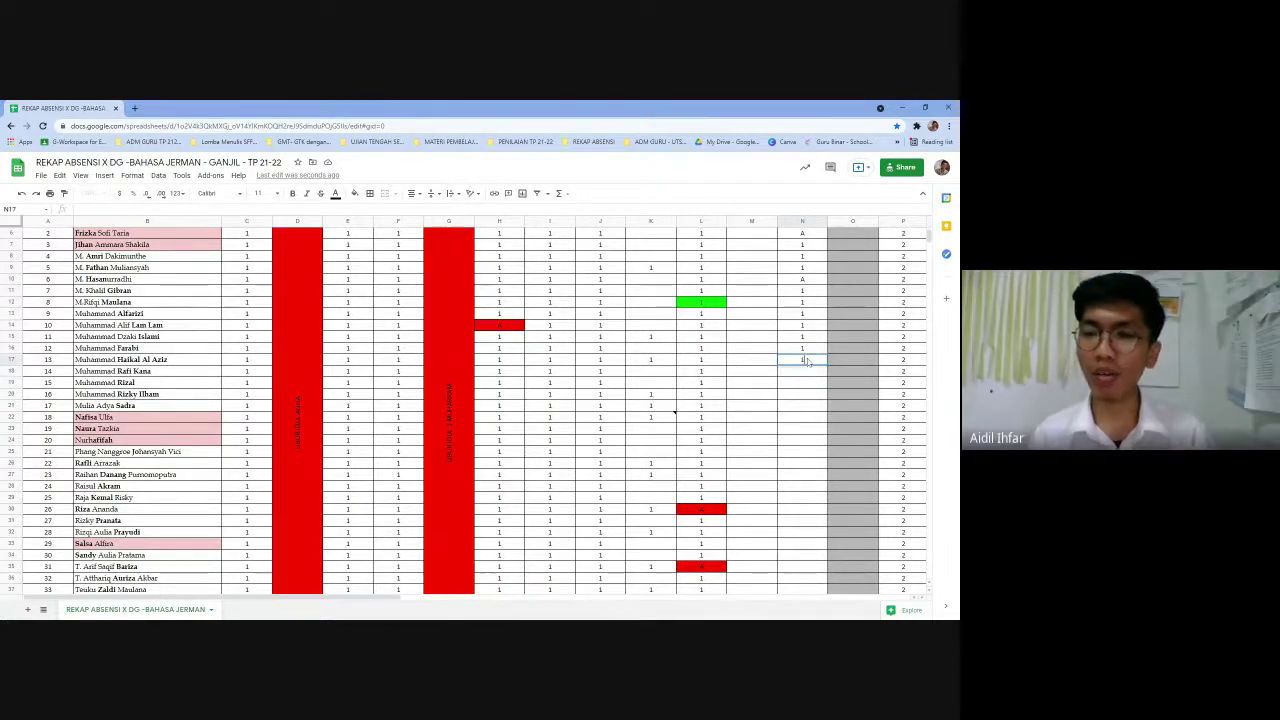
key("Return")
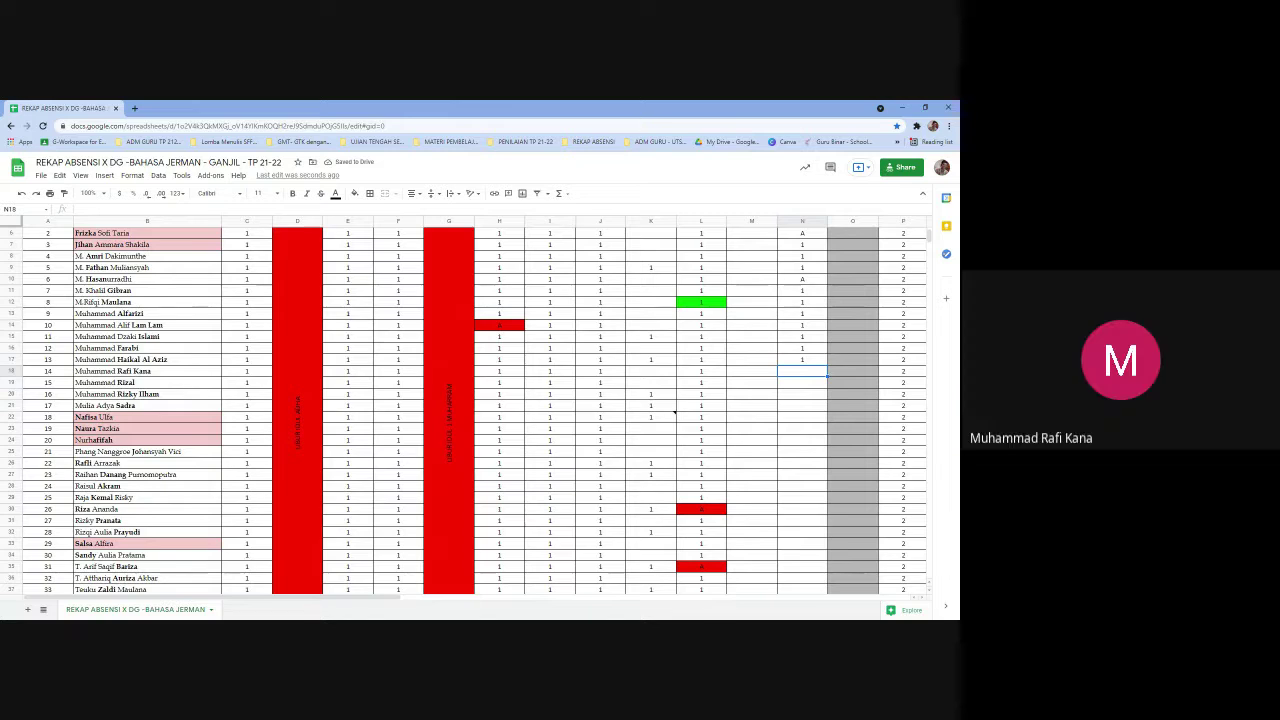
type("1")
key("Return")
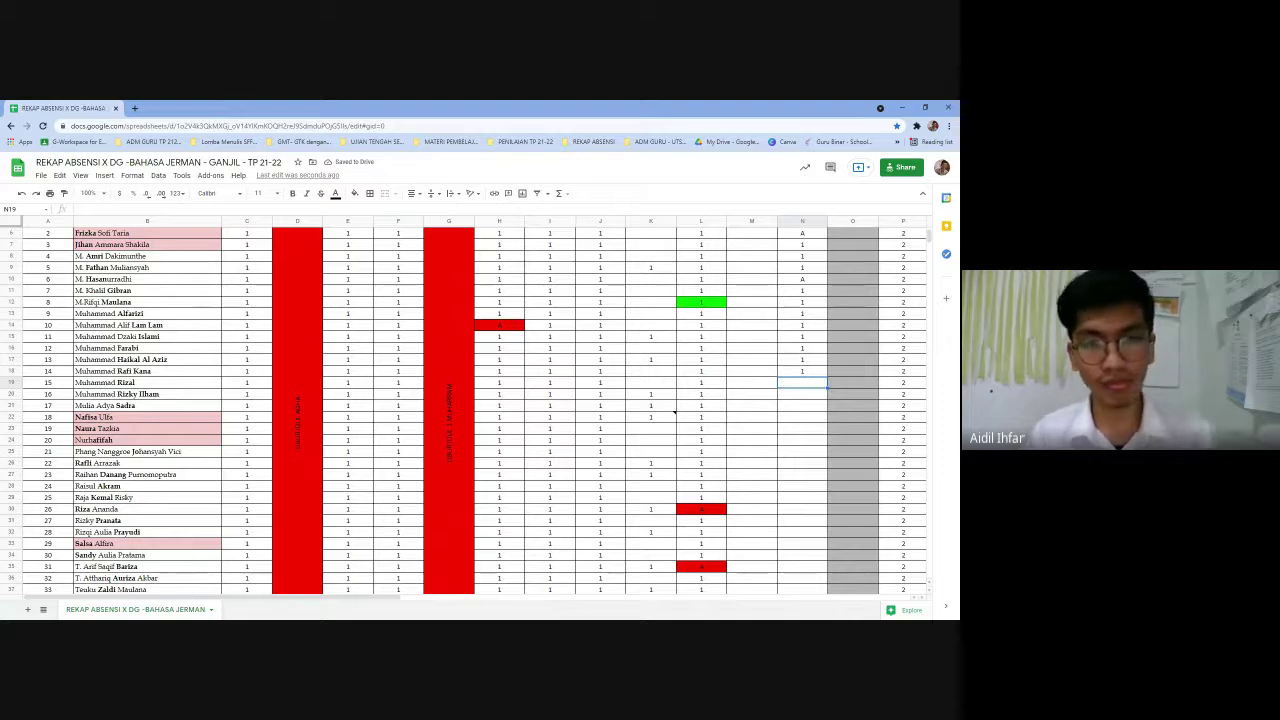
type("1")
key("Return")
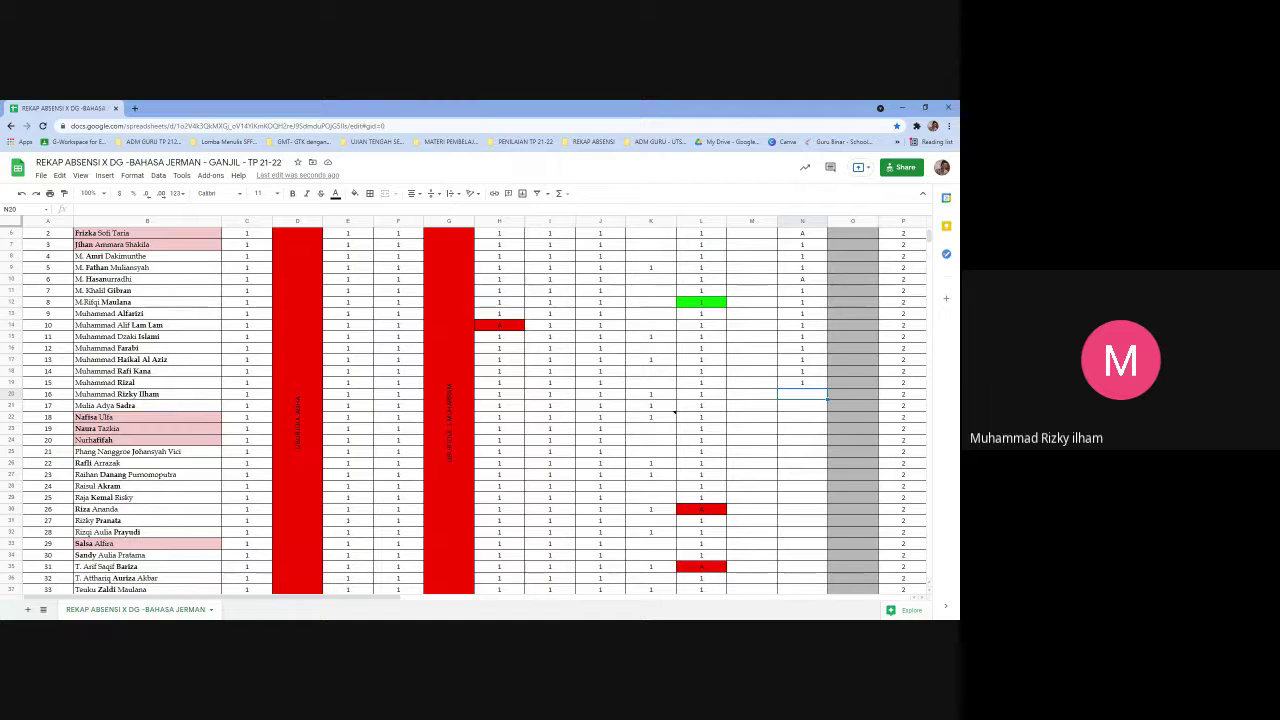
- Enter 1 for students 16 through 19 in the 29/9/21 column
type("1")
key("Return")
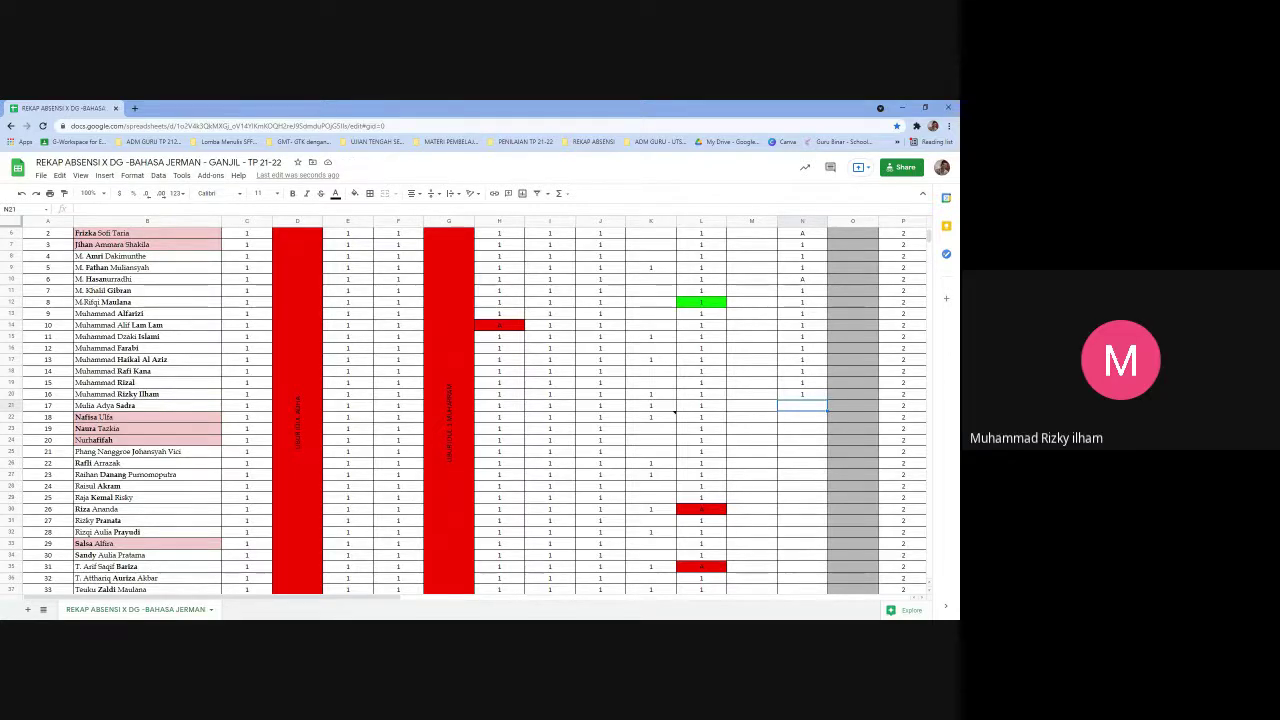
type("1")
key("Return")
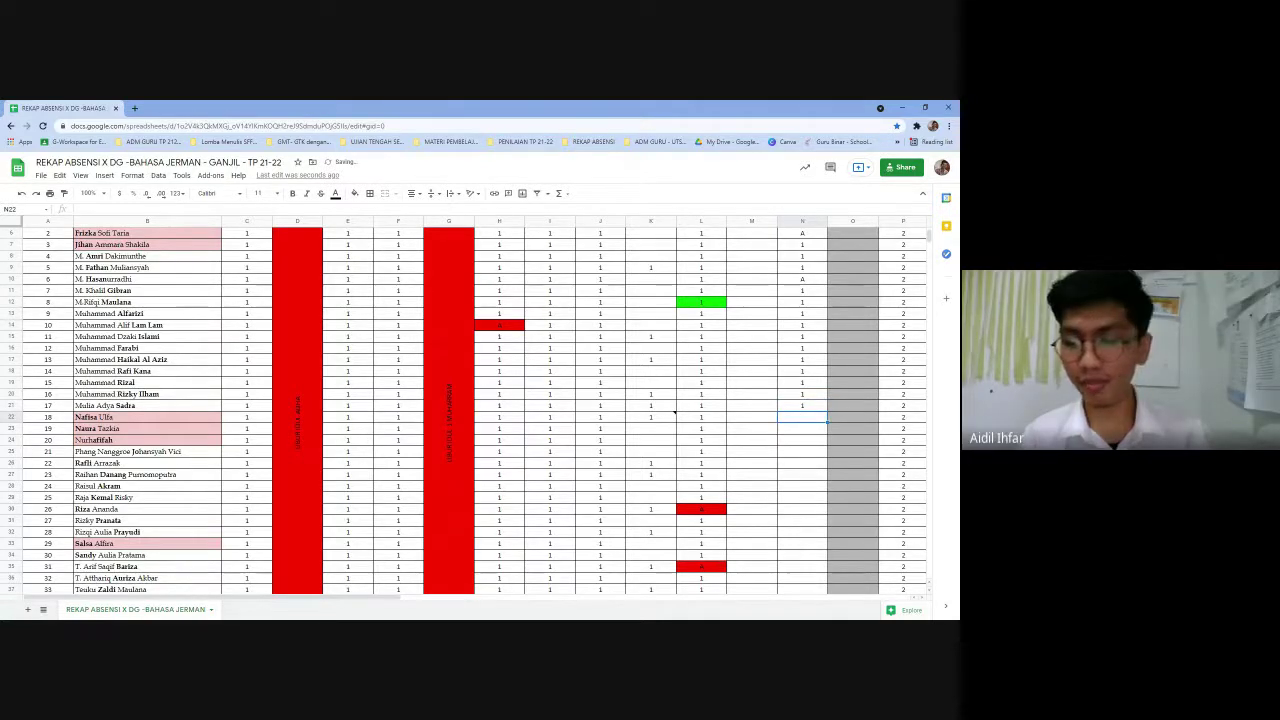
type("1")
key("Return")
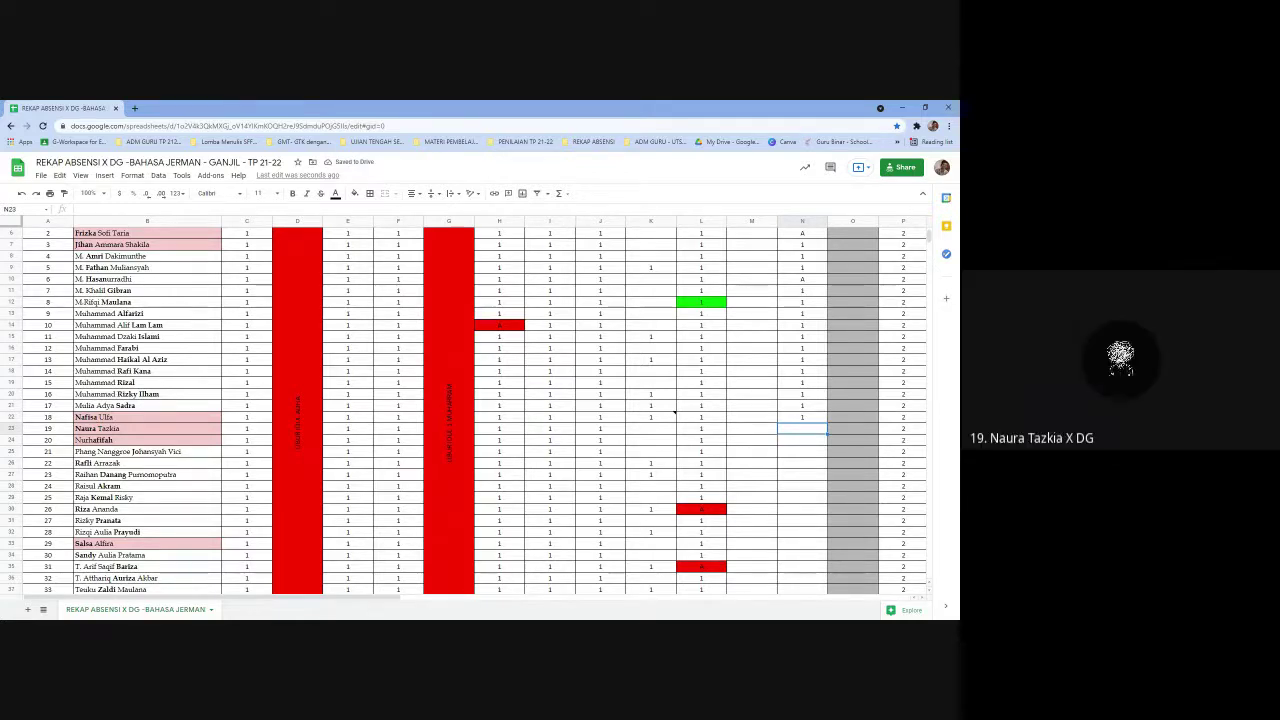
type("1")
key("Return")
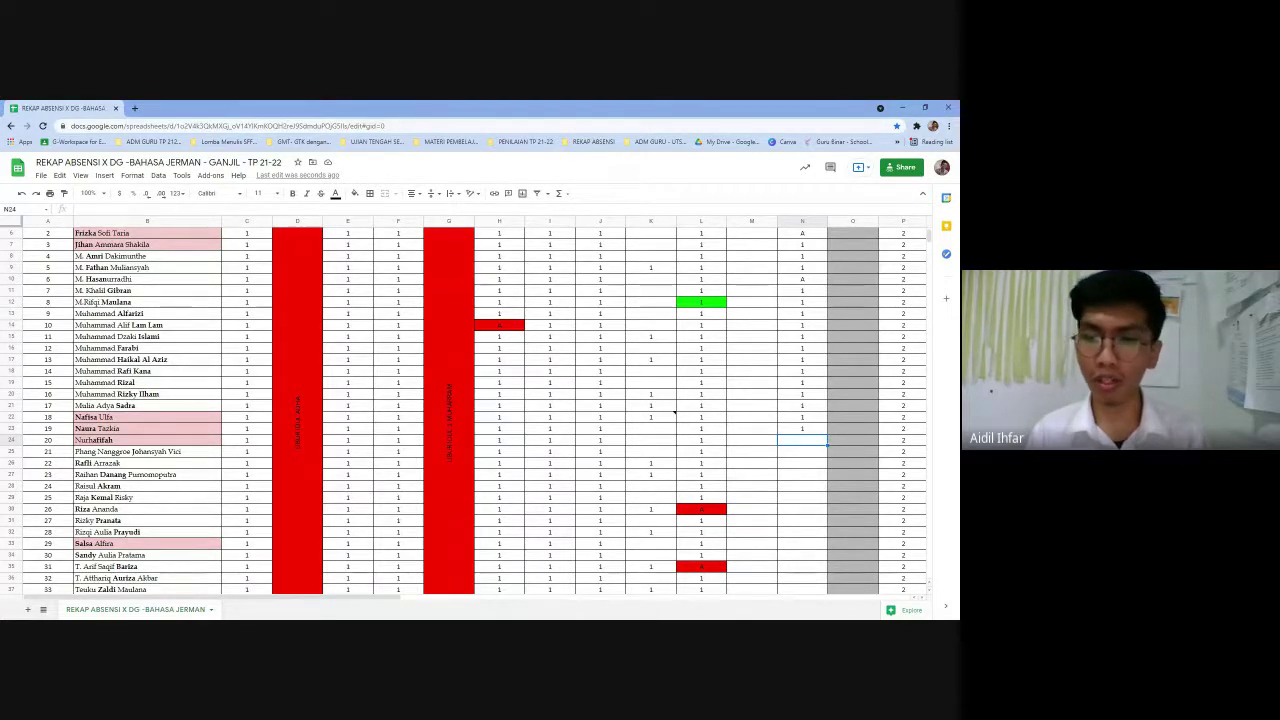
- In the 29/9/21 column, enter A for student 20 and 1 for student 21
type("A")
key("Return")
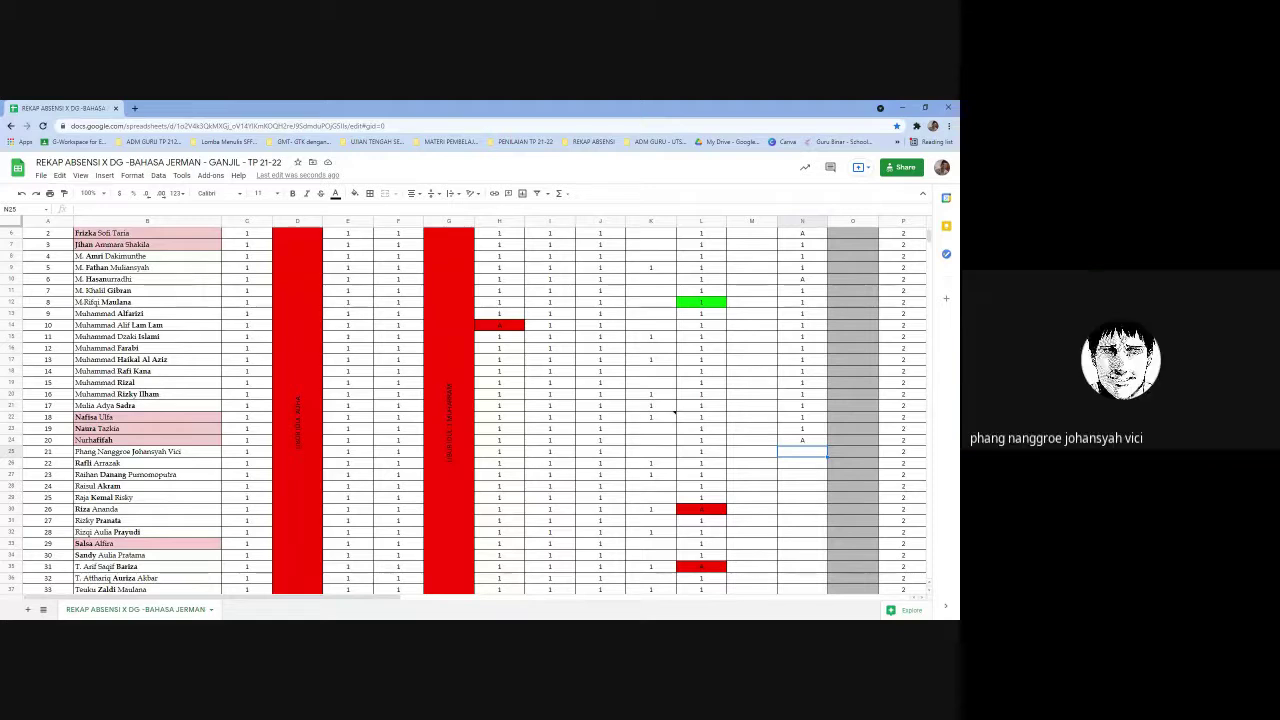
type("1")
key("Return")
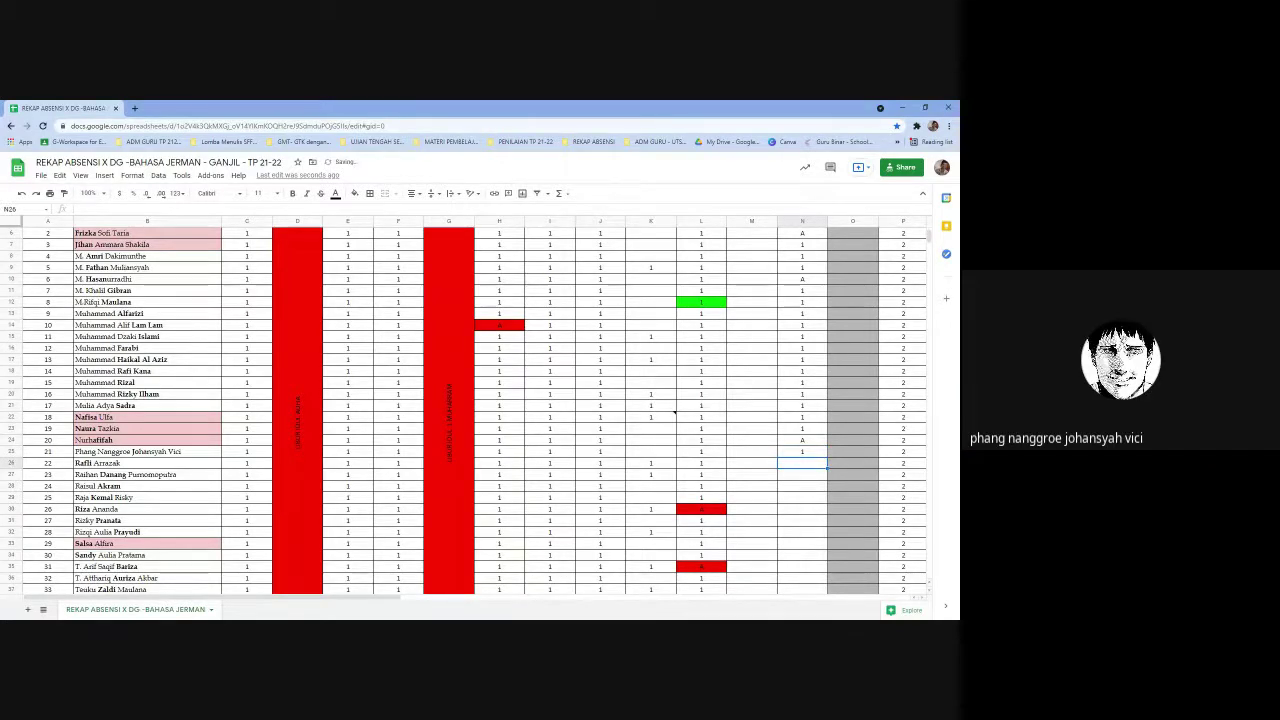
- Enter 1 for students 22 and 23 in the 29/9/21 column
scroll(806, 437, "down", 1)
type("1")
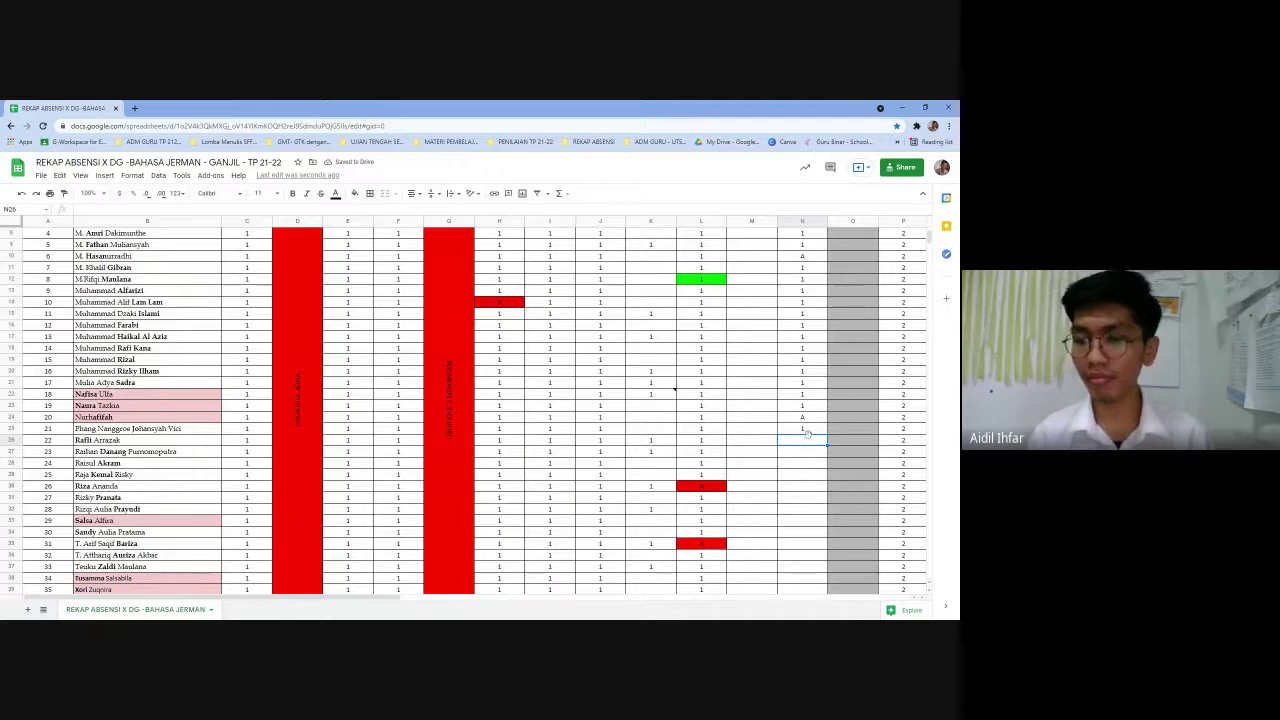
key("Return")
scroll(820, 400, "down", 3)
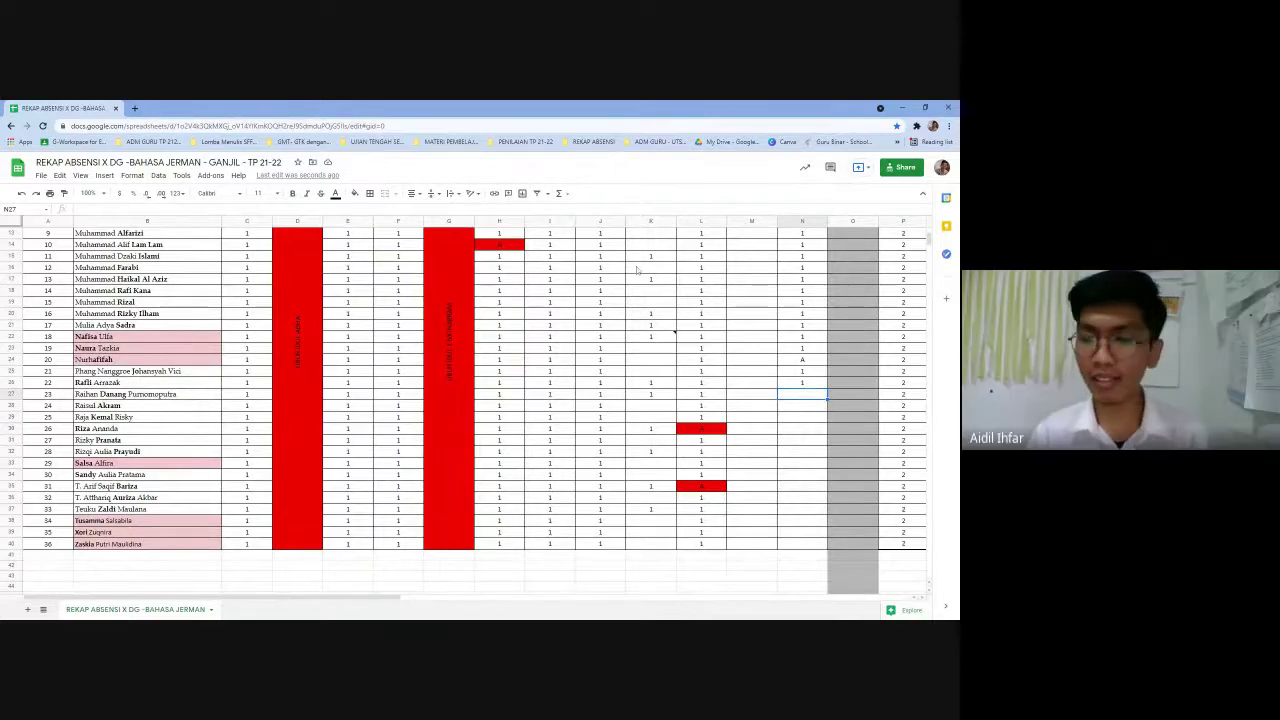
type("1")
key("Return")
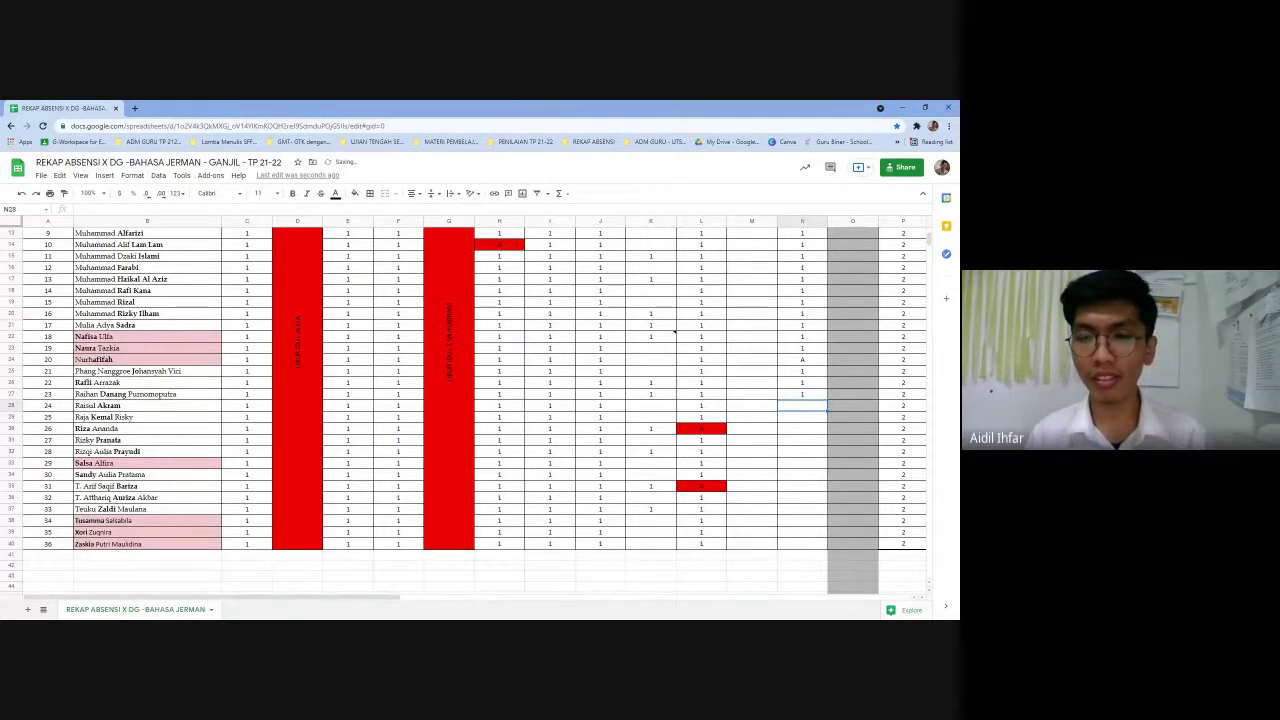
- Change student 23's attendance entry in the 29/9/21 column to A
key("Up")
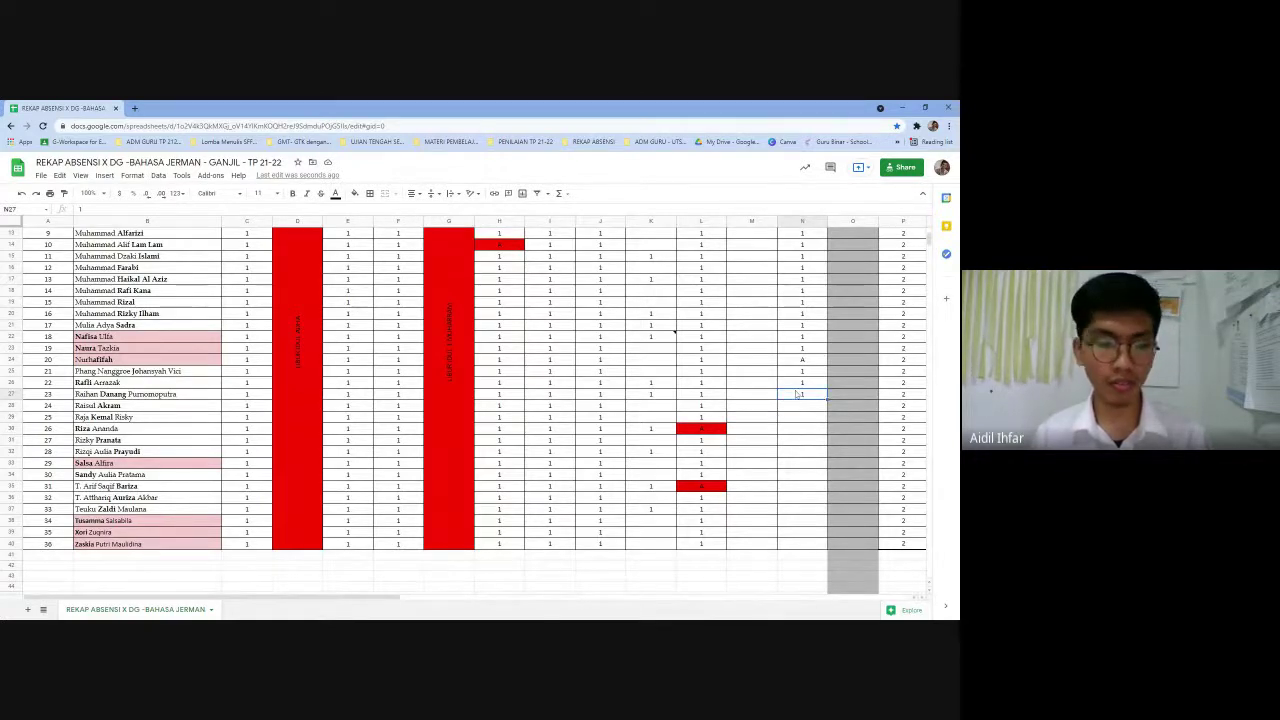
type("A")
key("Return")
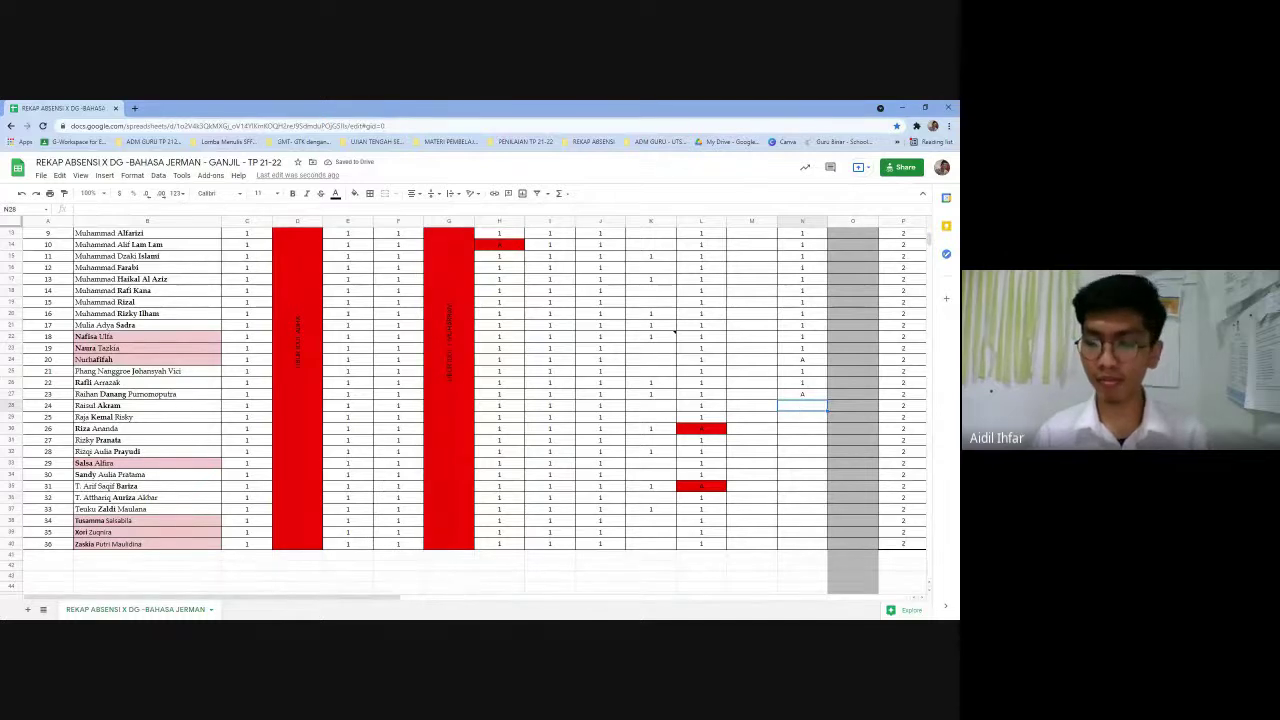
- Enter 1 for students 24, 25 and 26 in the 29/9/21 column
type("1")
key("Return")
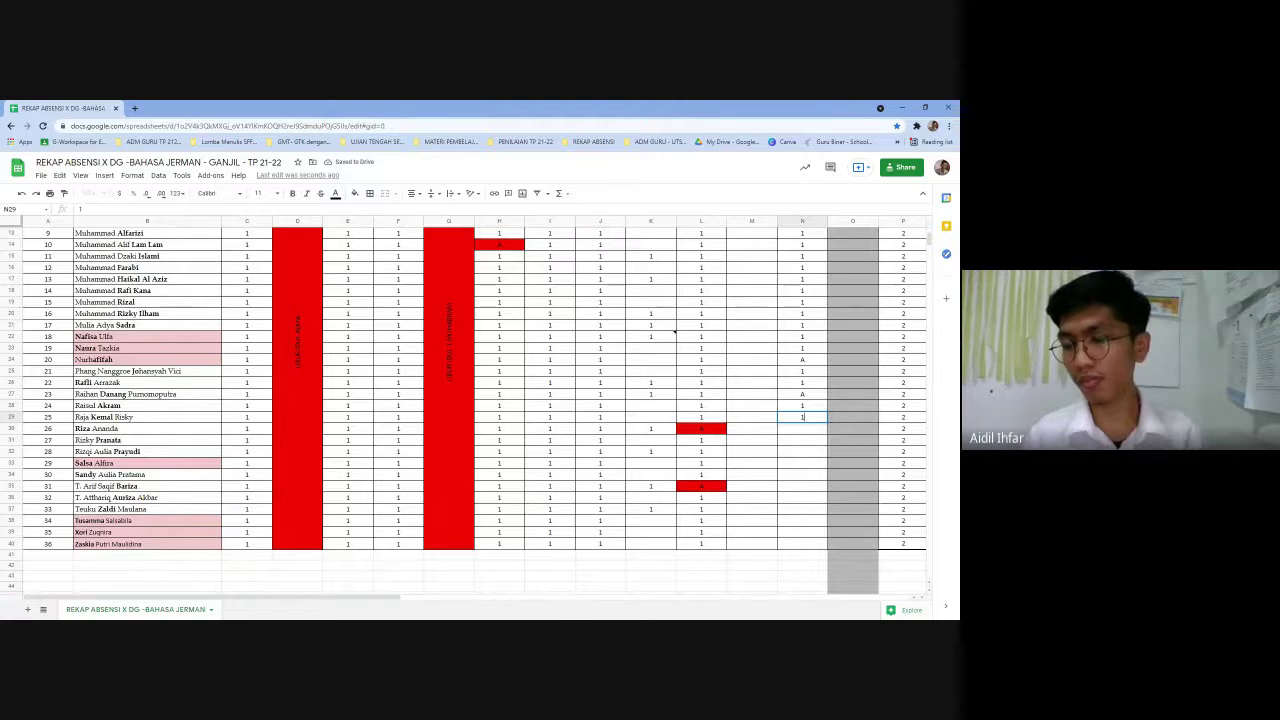
key("Return")
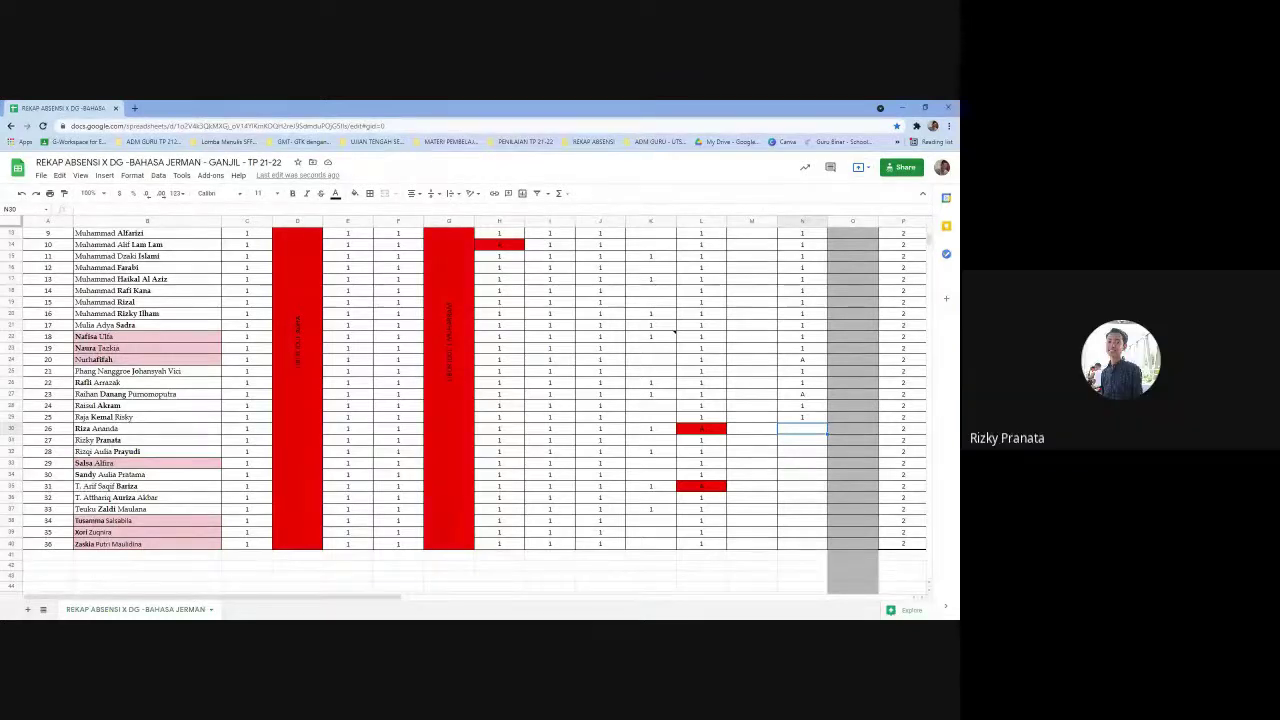
type("1")
key("Return")
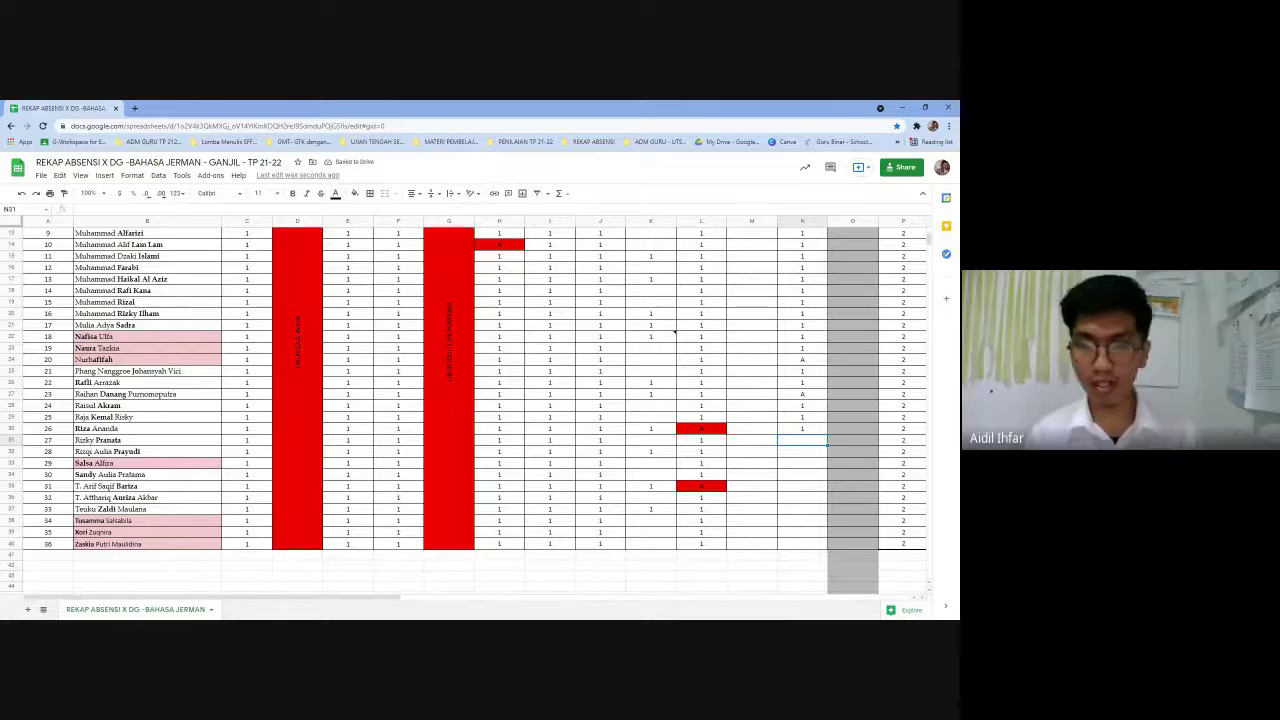
- In the 29/9/21 column, enter 1 for students 27 and 28 and A for student 29
type("1")
key("Return")
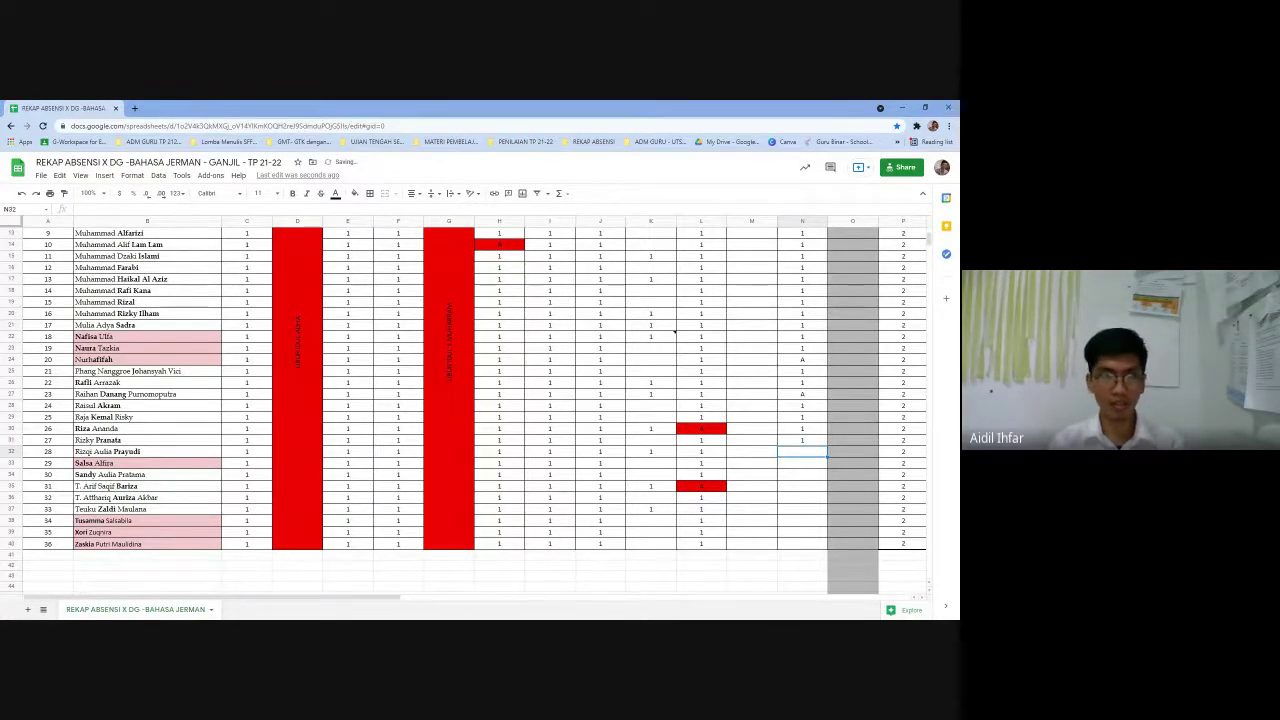
type("1")
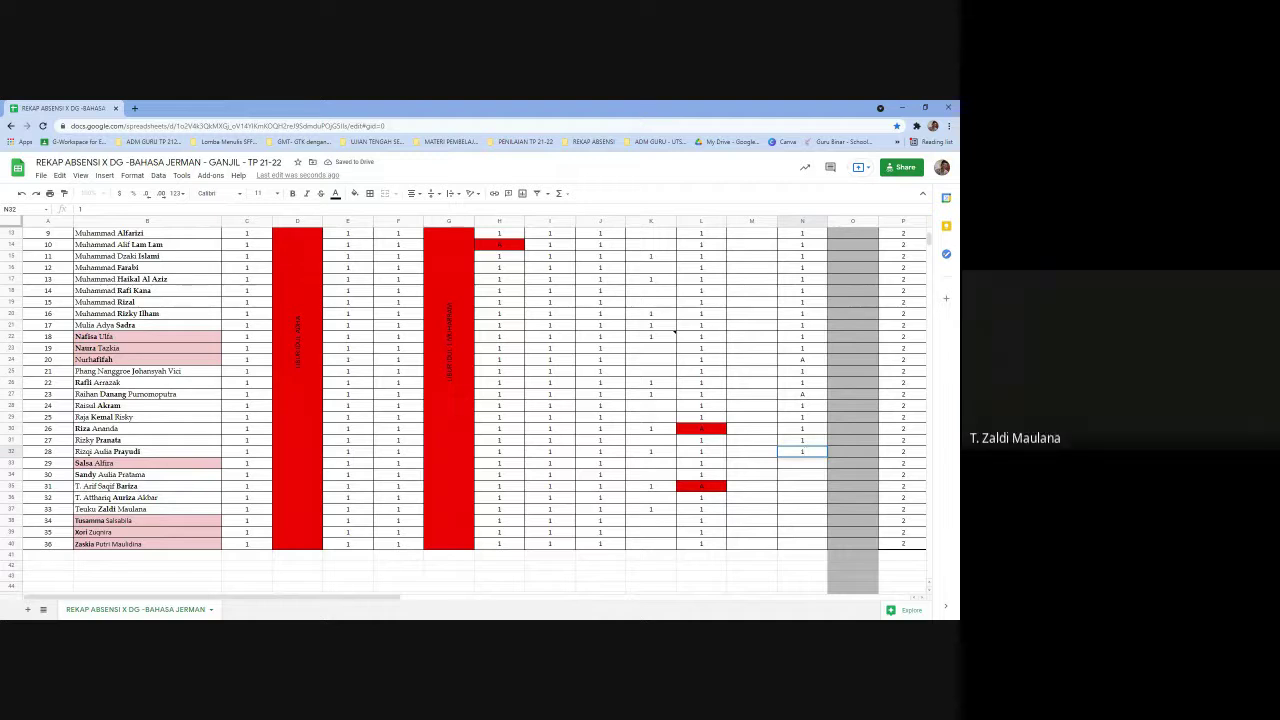
key("Return")
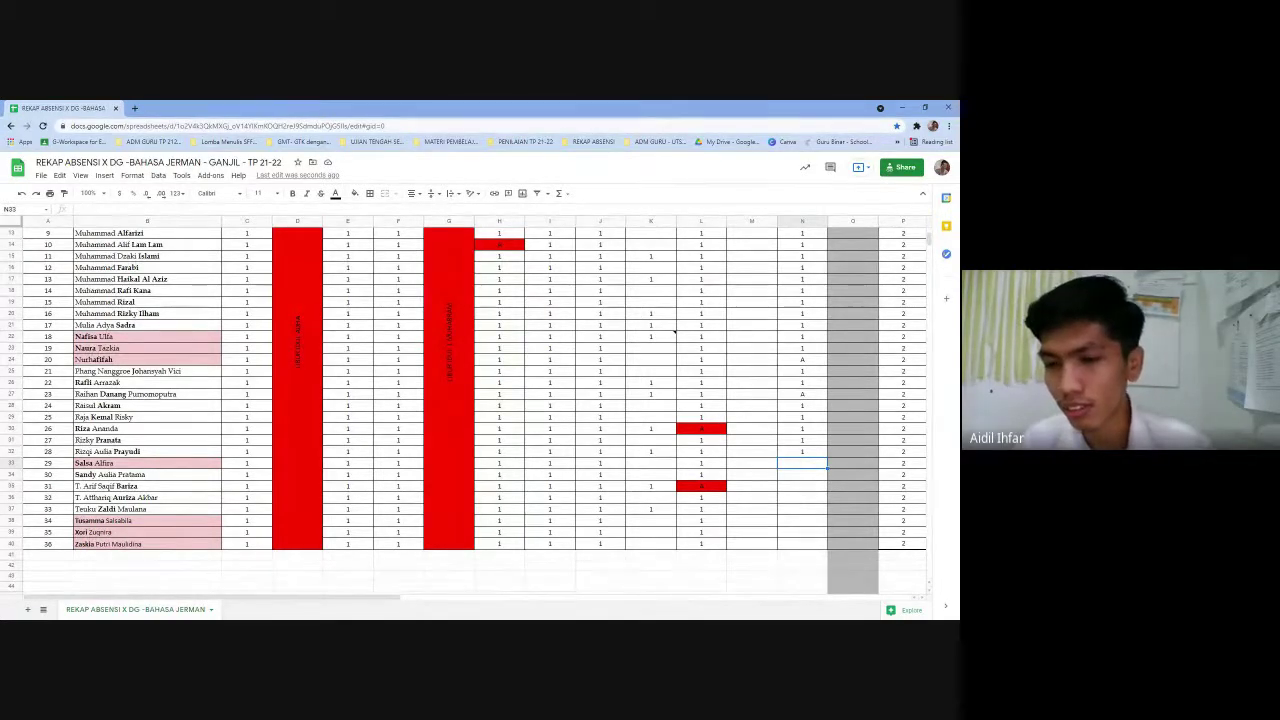
type("A")
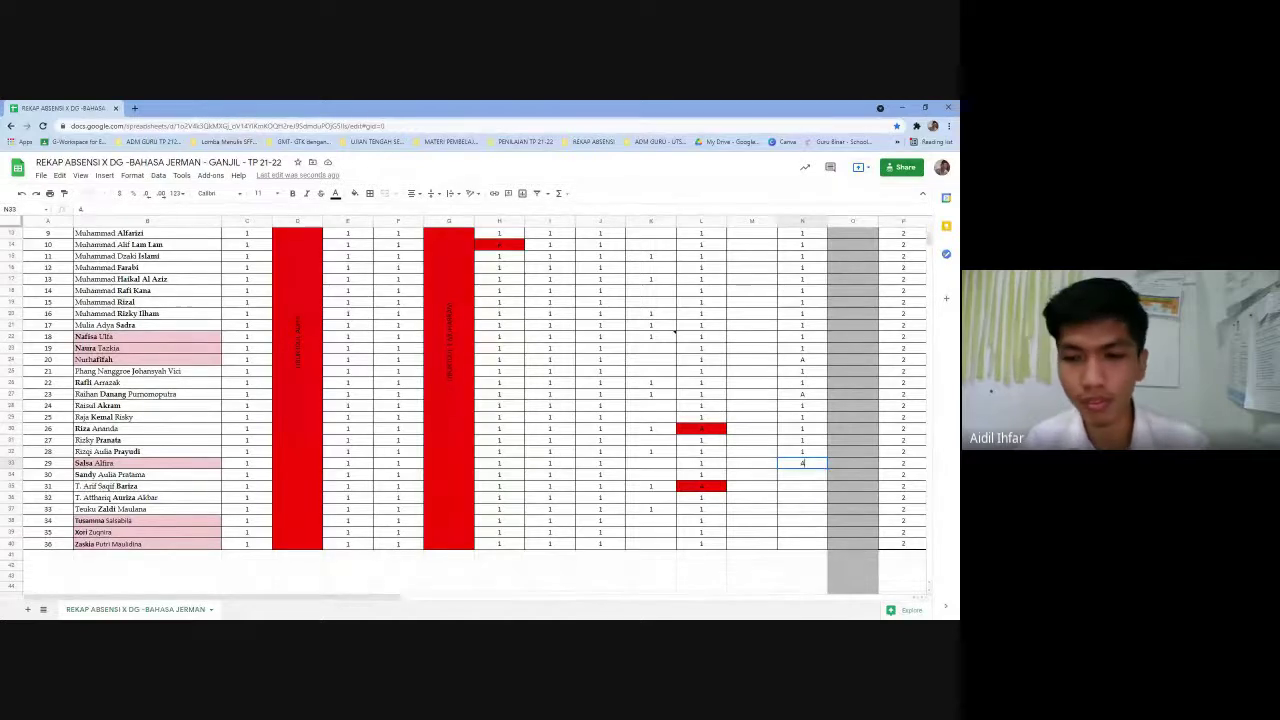
key("Return")
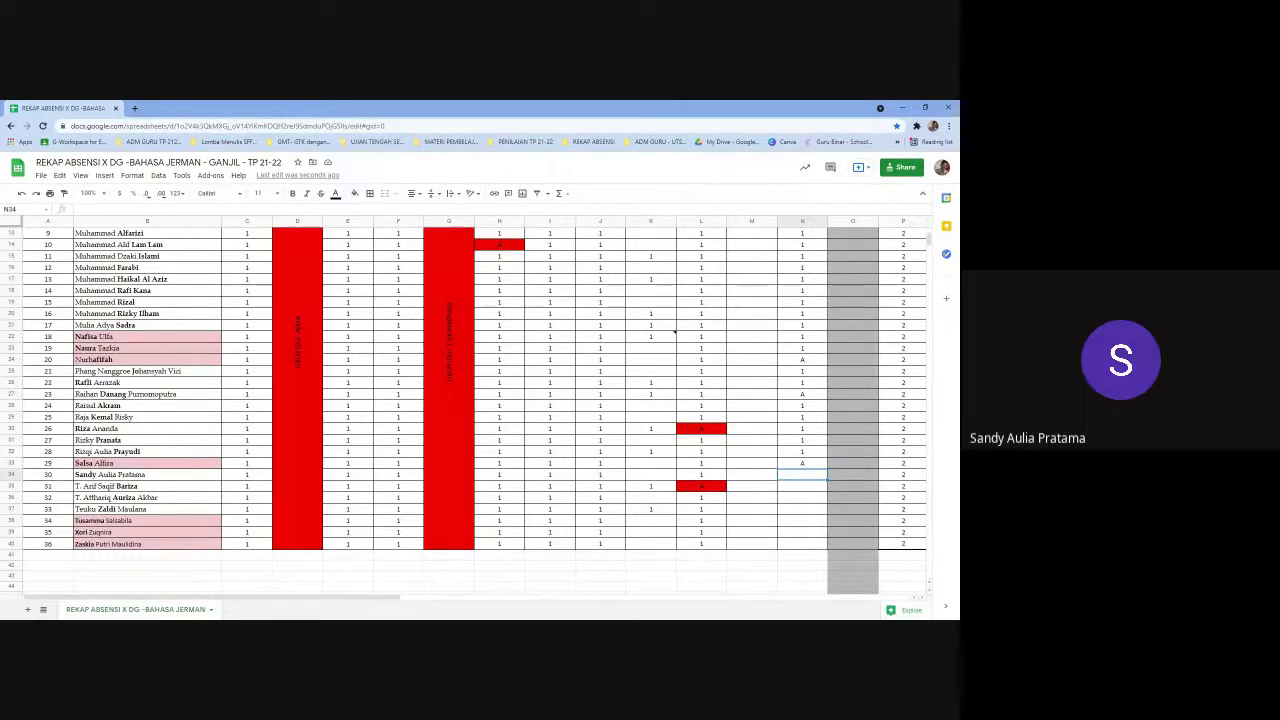
- Enter 1 for students 30 through 33 in the 29/9/21 column
type("1")
key("Return")
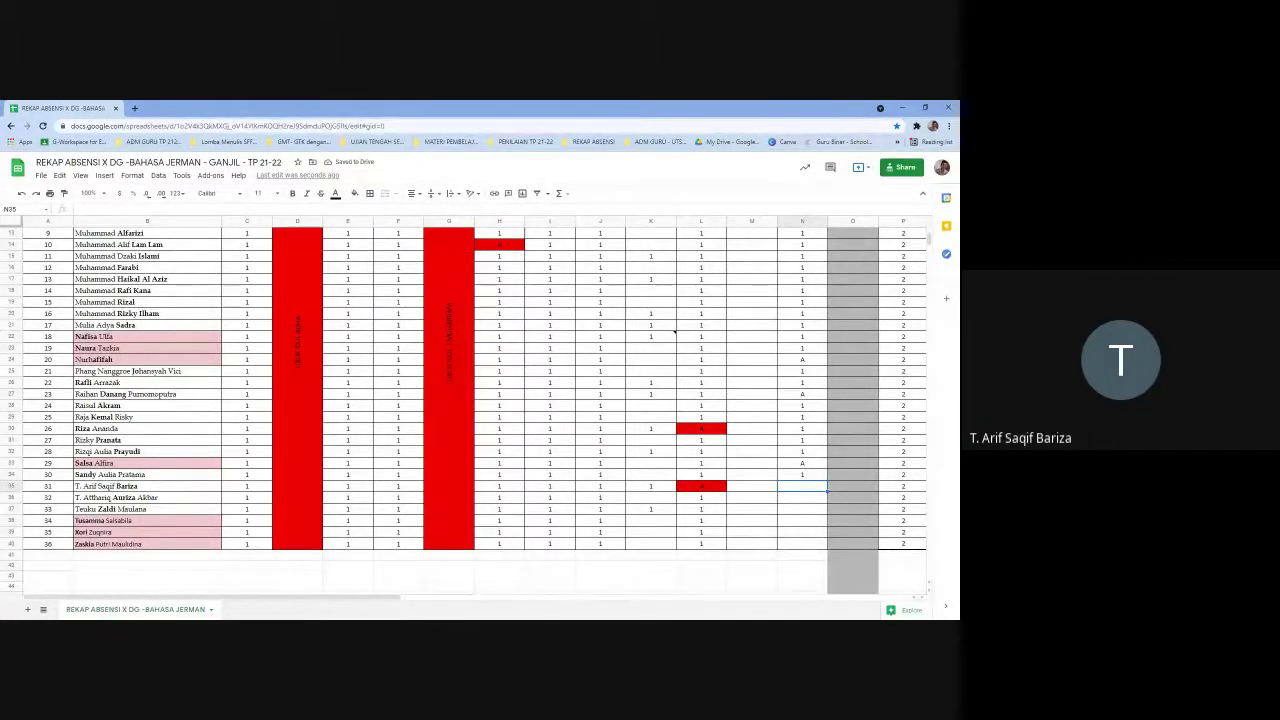
type("1")
key("Return")
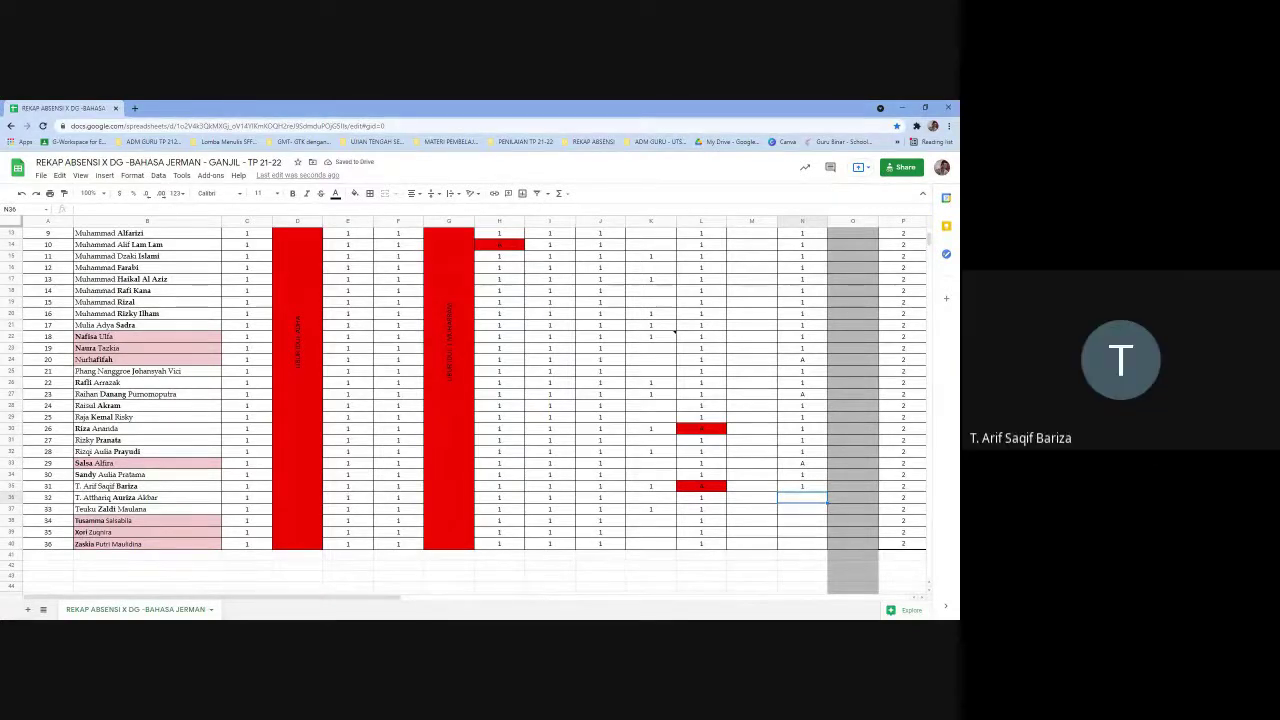
type("1")
key("Return")
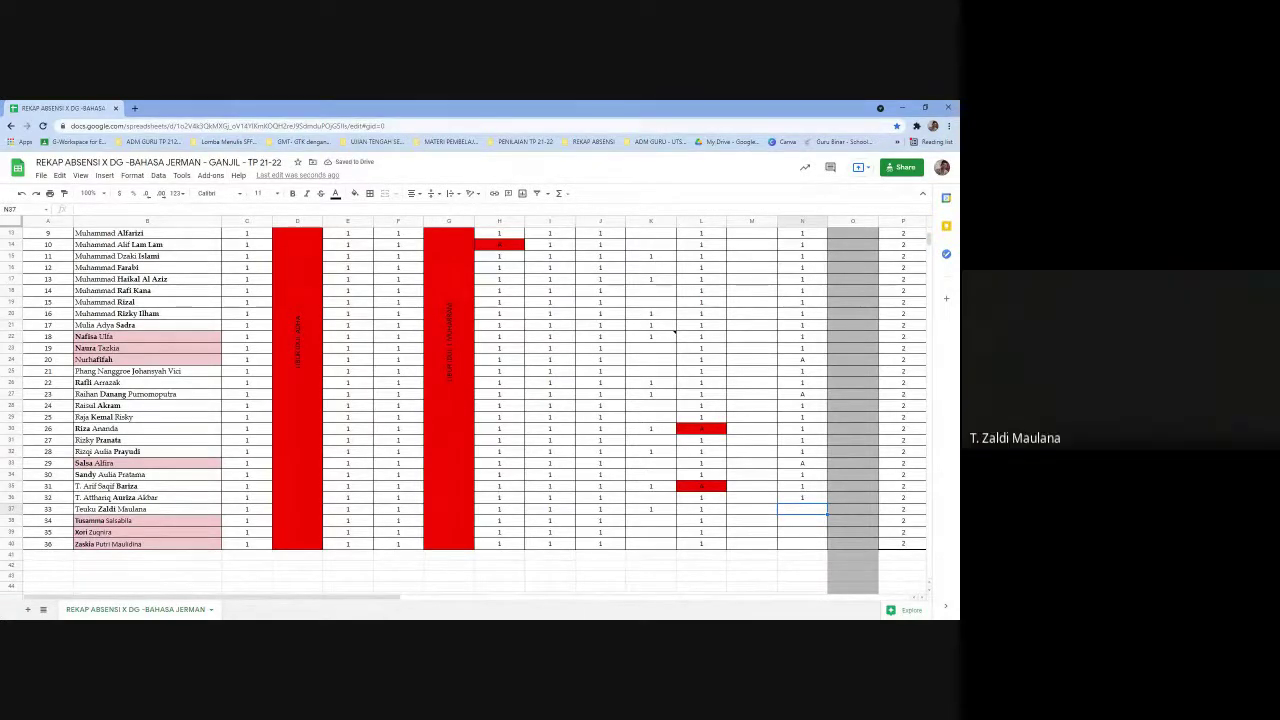
type("1")
key("Return")
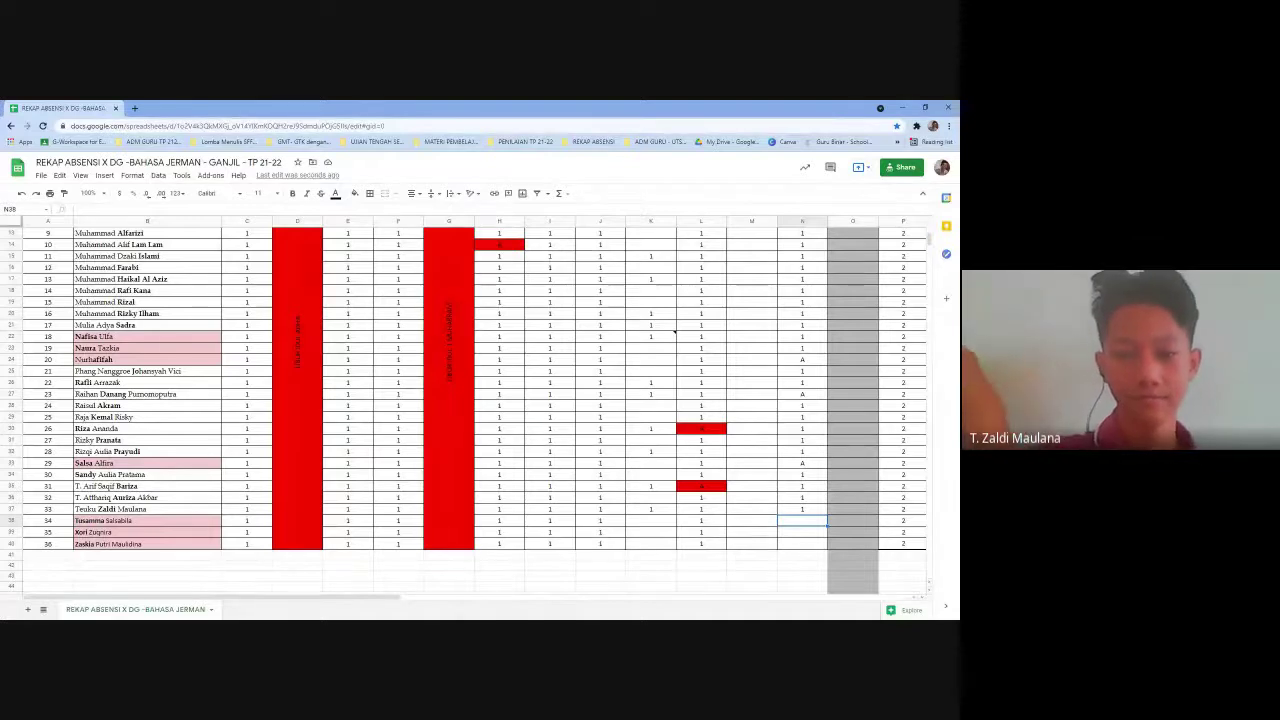
- Enter 1 for the last three students, 34 through 36, in the 29/9/21 column
type("1")
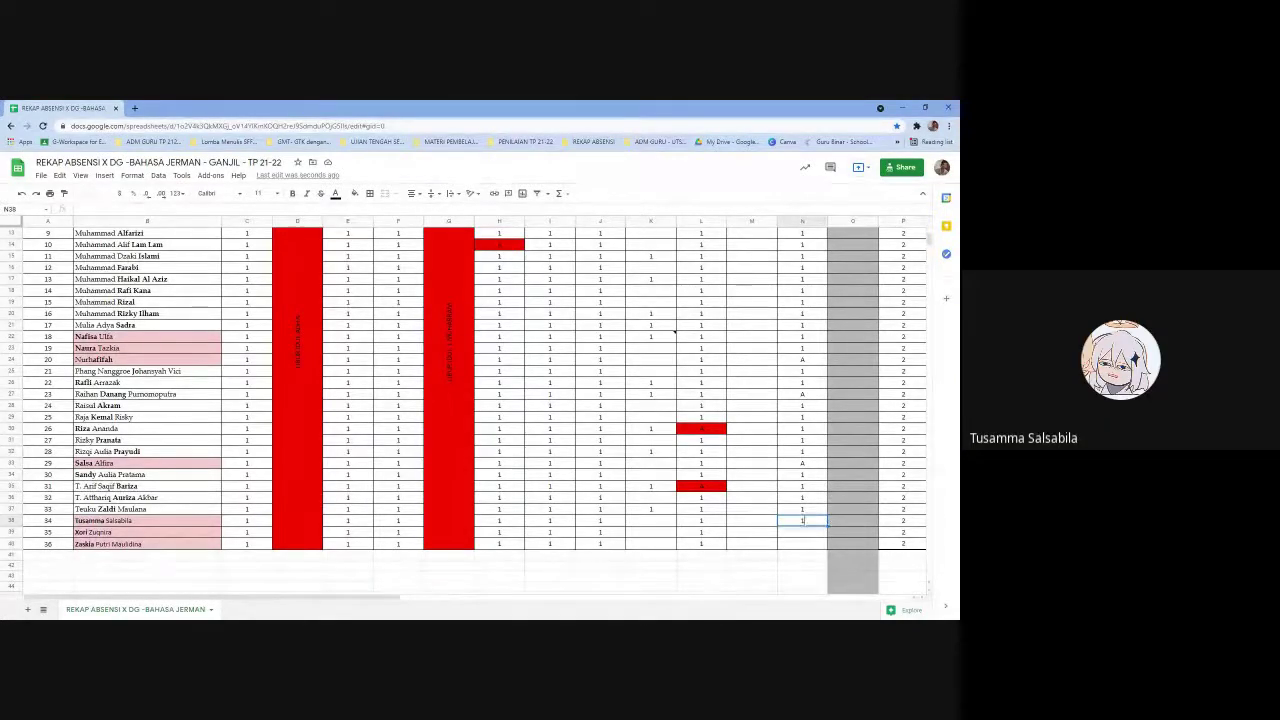
key("Return")
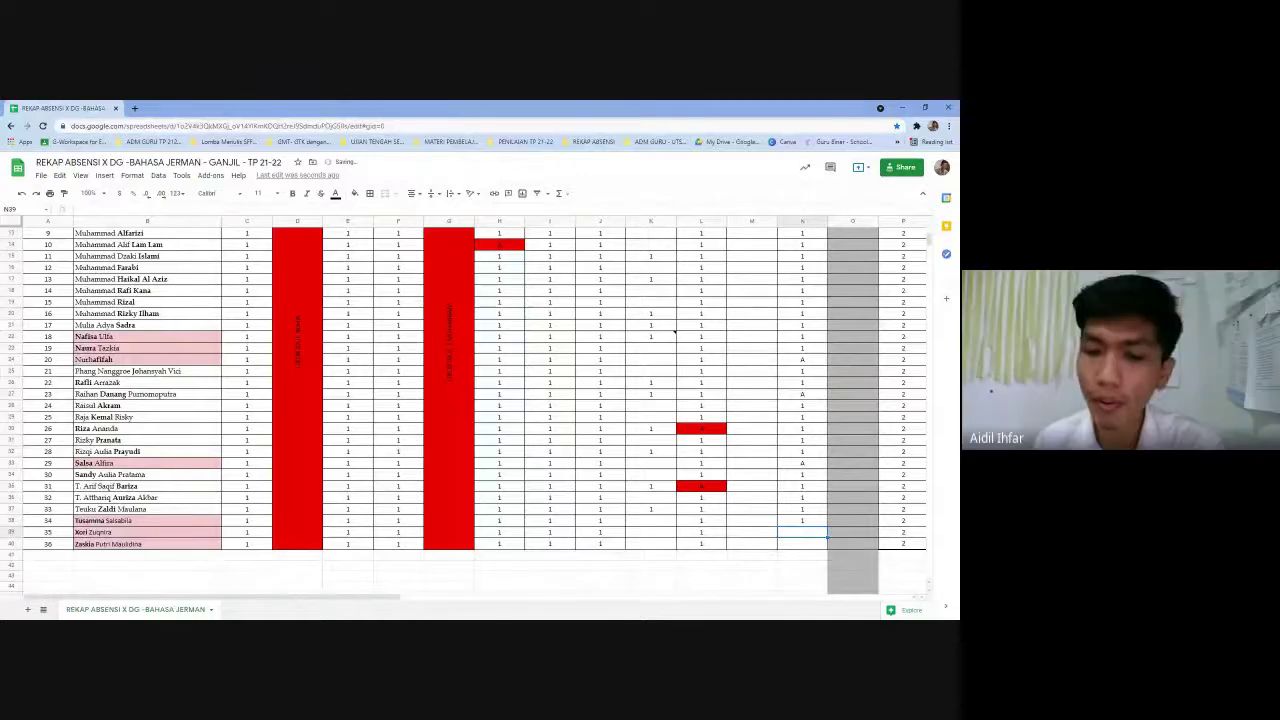
type("1")
key("Return")
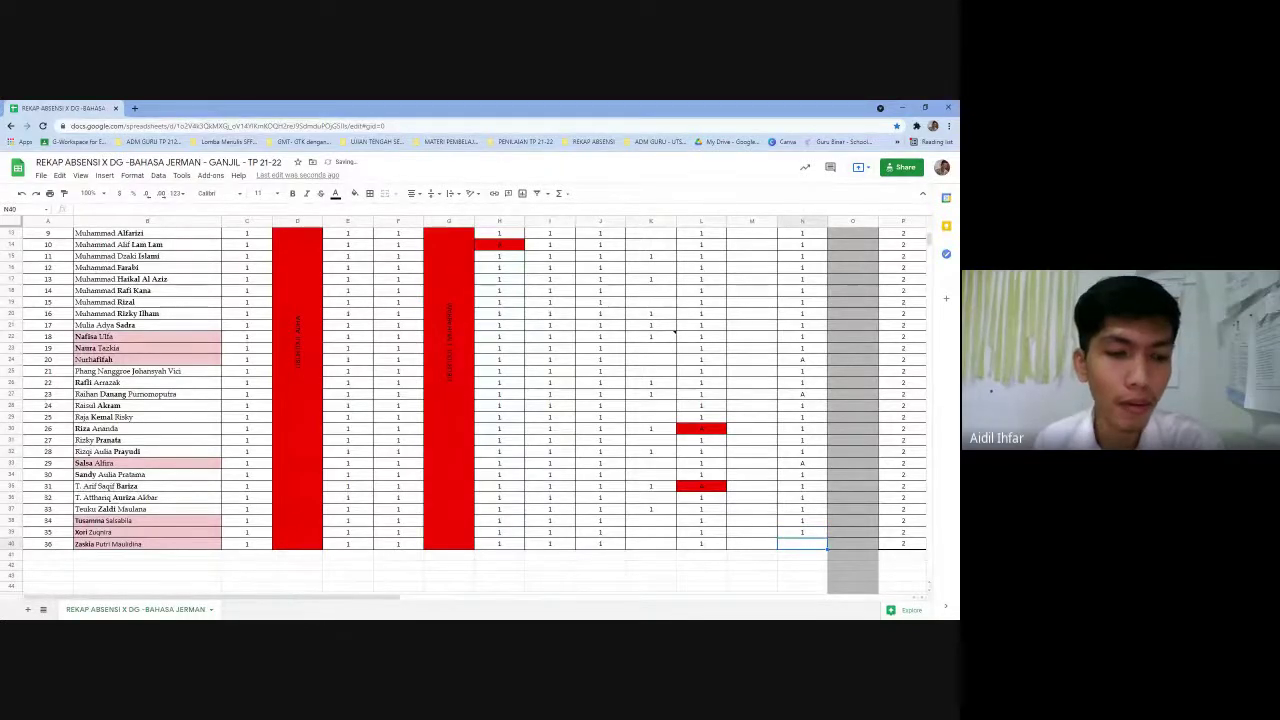
type("1")
key("Return")
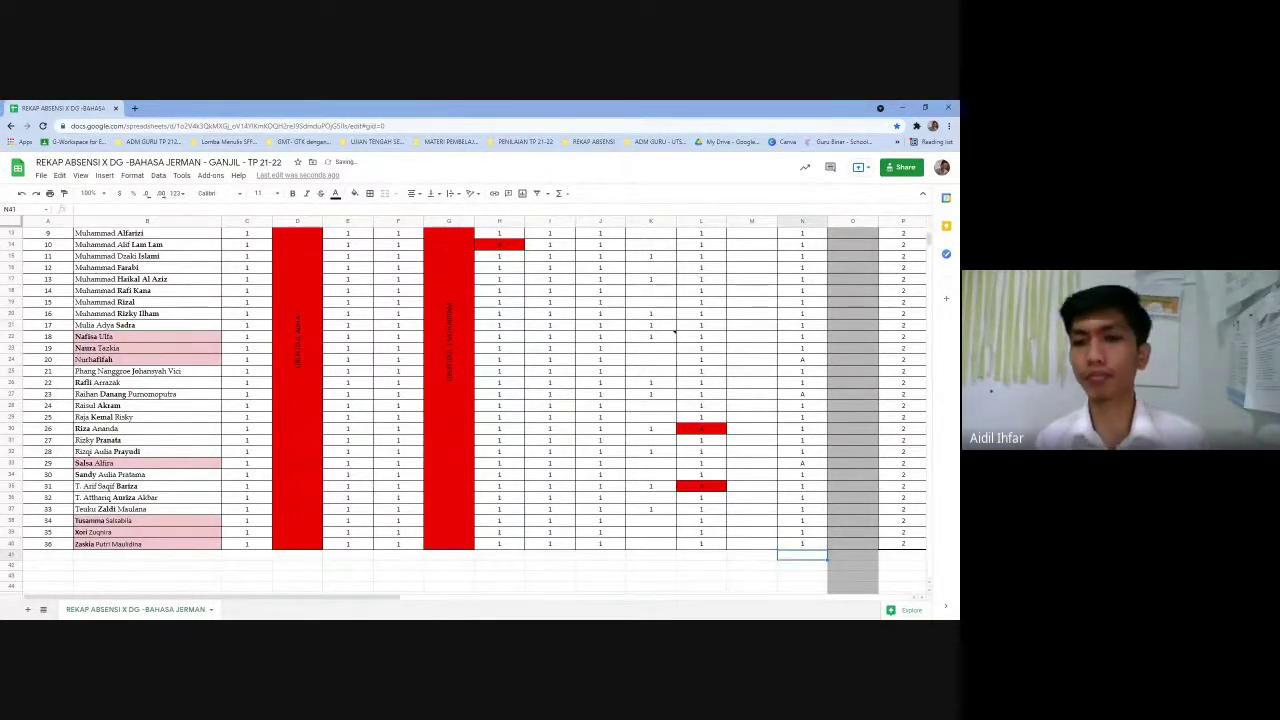
left_click(632, 443)
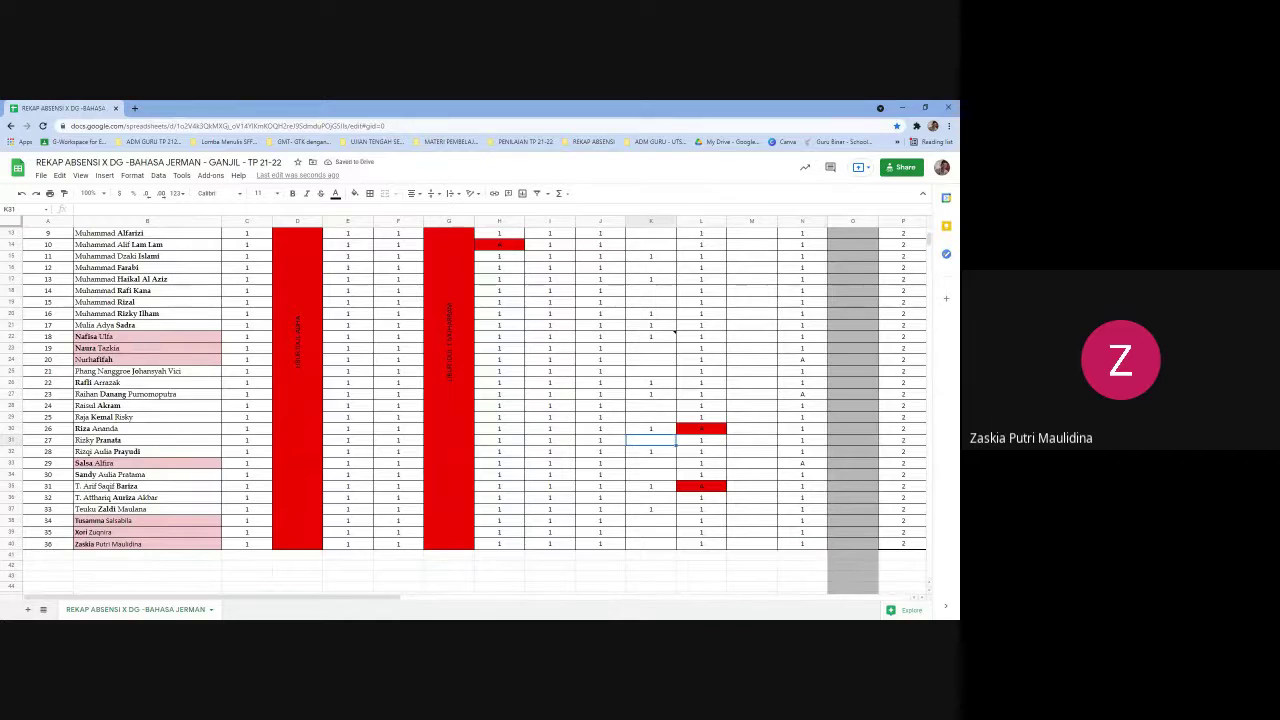